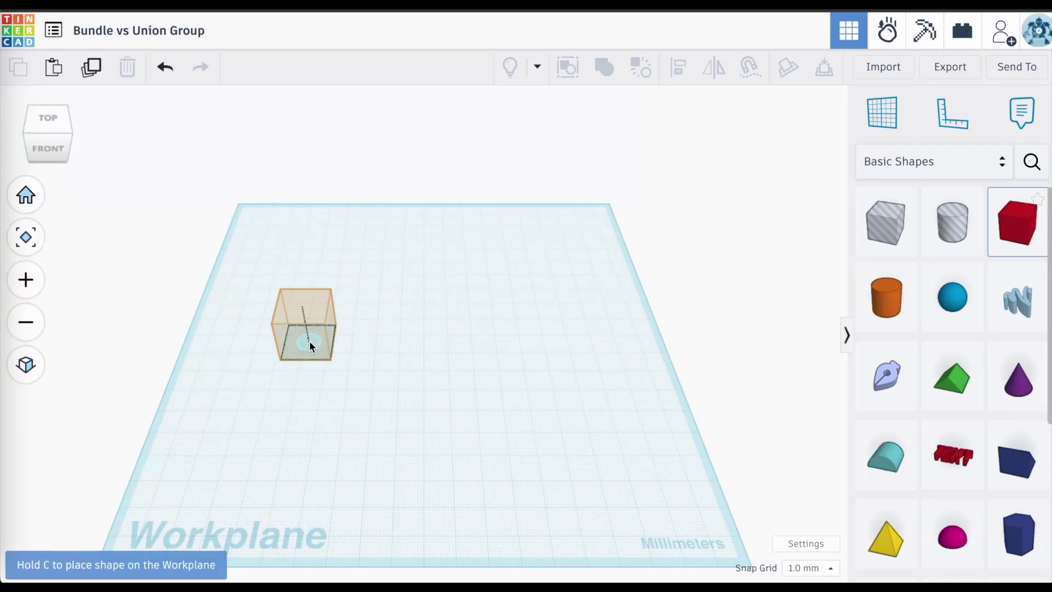
# Place a 43 mm tall box, a cylinder, and a hole cylinder rotated -45° and lengthened to 51 mm
pyautogui.moveTo(301, 269); pyautogui.dragTo(291, 215)
pyautogui.moveTo(887, 301); pyautogui.dragTo(359, 340)
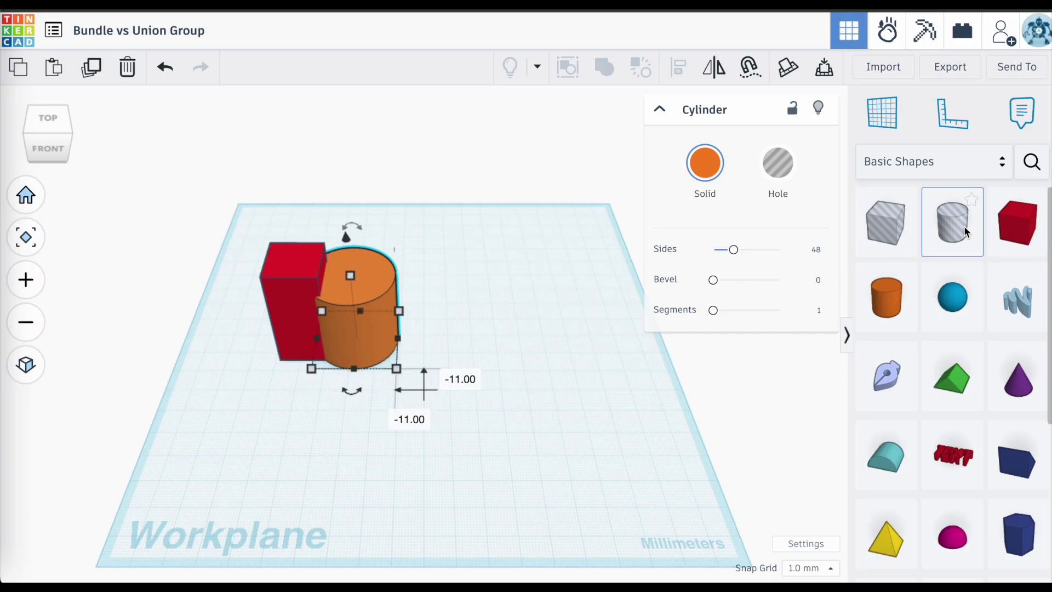
pyautogui.moveTo(966, 232); pyautogui.dragTo(543, 384)
pyautogui.moveTo(543, 383); pyautogui.dragTo(598, 435, button='right')
pyautogui.click(507, 304)
pyautogui.moveTo(527, 241); pyautogui.dragTo(472, 435)
pyautogui.moveTo(530, 333); pyautogui.dragTo(579, 378)
# Group the red box and orange cylinder together with Ctrl+G
pyautogui.moveTo(410, 226); pyautogui.dragTo(289, 332)
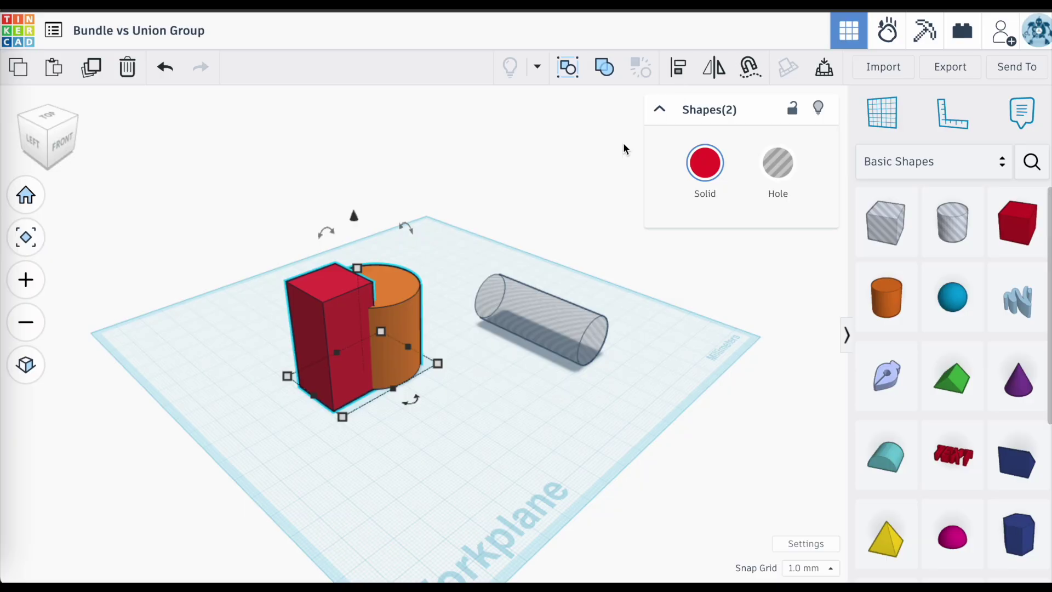
pyautogui.keyDown('shift'); pyautogui.click(545, 312); pyautogui.keyUp('shift')
pyautogui.moveTo(425, 233); pyautogui.dragTo(298, 341)
pyautogui.hotkey('ctrl', 'g')
# Centre the hole cylinder on the red group along both axes using the alignment guides
pyautogui.click(518, 360)
pyautogui.click(551, 321)
pyautogui.keyDown('shift'); pyautogui.click(389, 323); pyautogui.keyUp('shift')
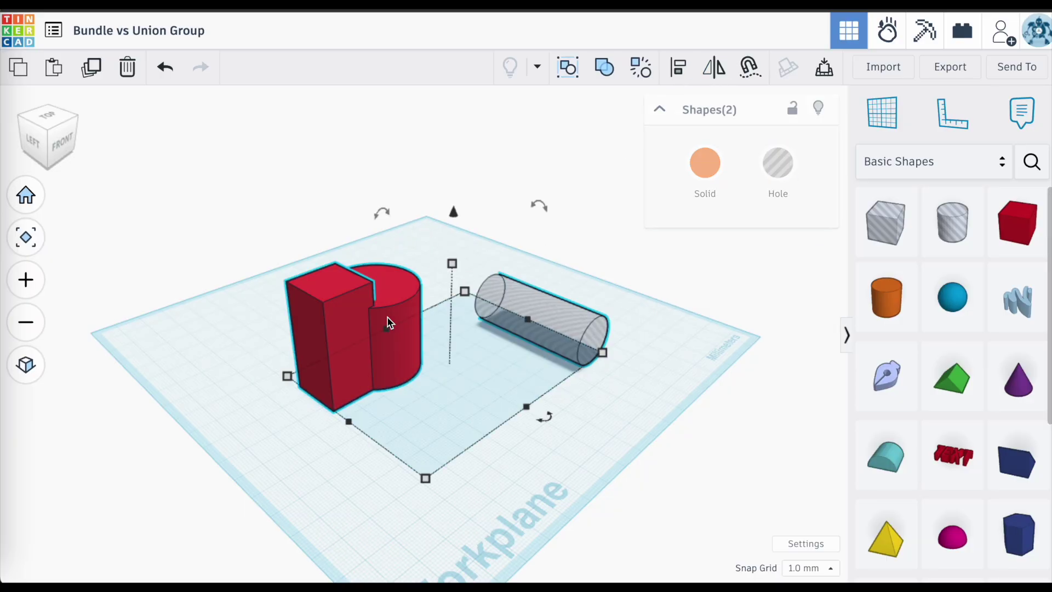
pyautogui.press('l')
pyautogui.click(294, 405)
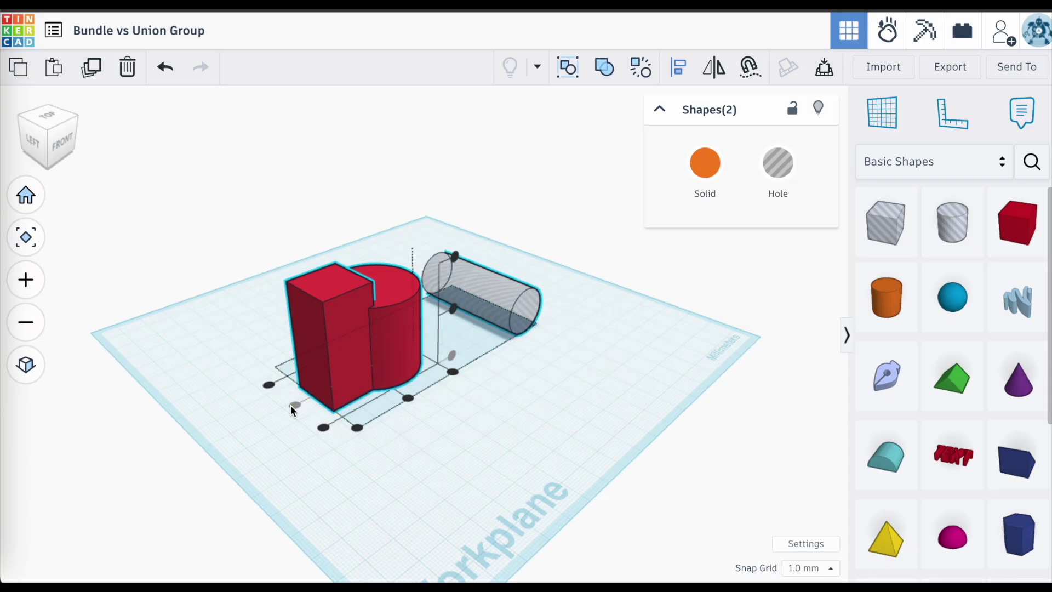
pyautogui.click(409, 398)
pyautogui.click(453, 309)
# Group all the shapes, then ungroup them back into separate shapes and view them from the front-top
pyautogui.hotkey('ctrl', 'g')
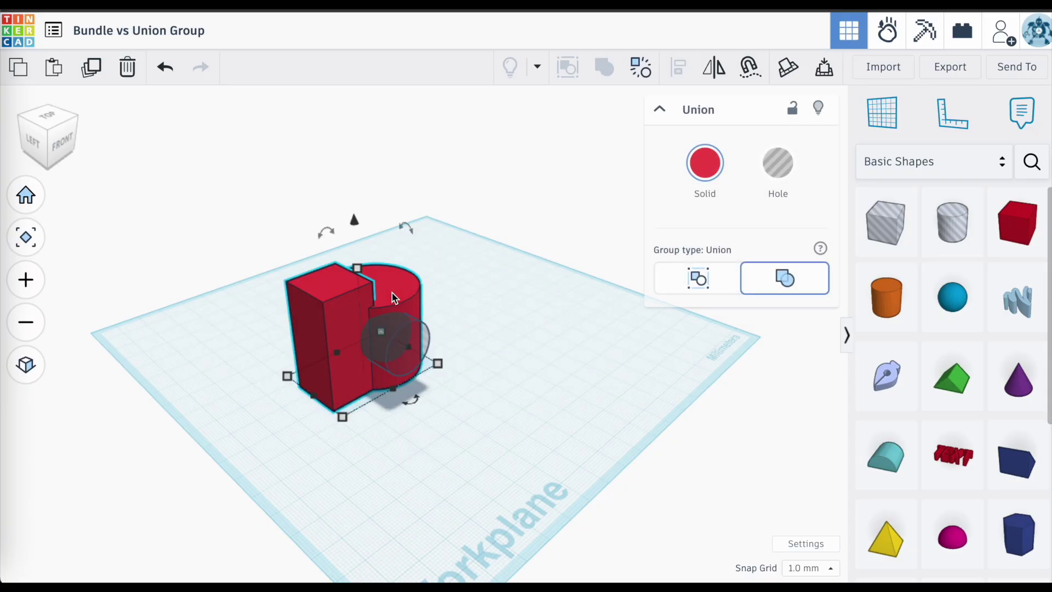
pyautogui.click(641, 67)
pyautogui.click(459, 429)
pyautogui.moveTo(458, 429); pyautogui.dragTo(337, 456, button='right')
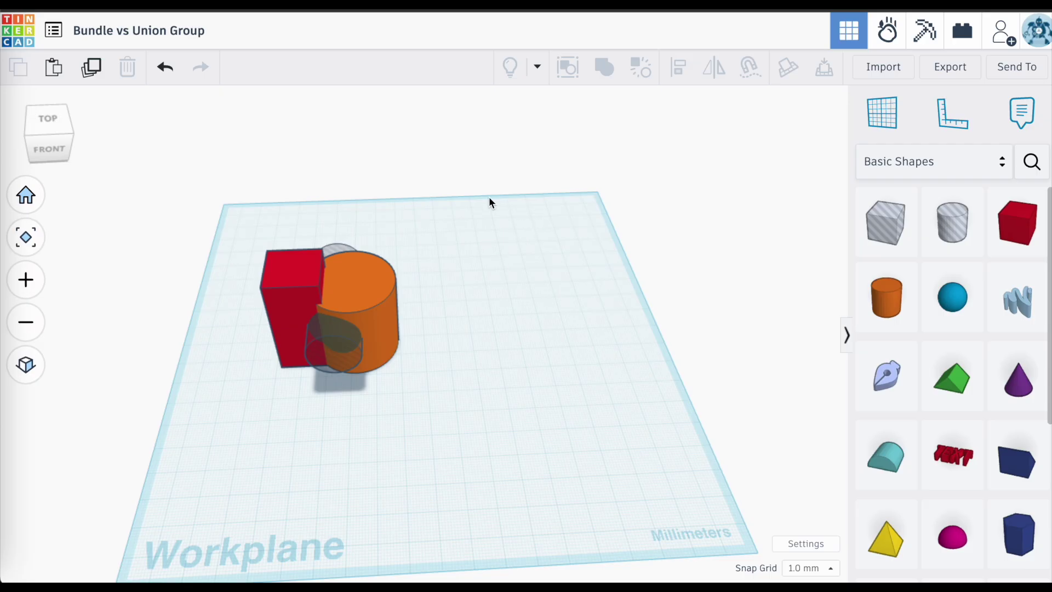
# Check the settings of the orange cylinder, the red box and the hole cylinder in turn
pyautogui.click(345, 285)
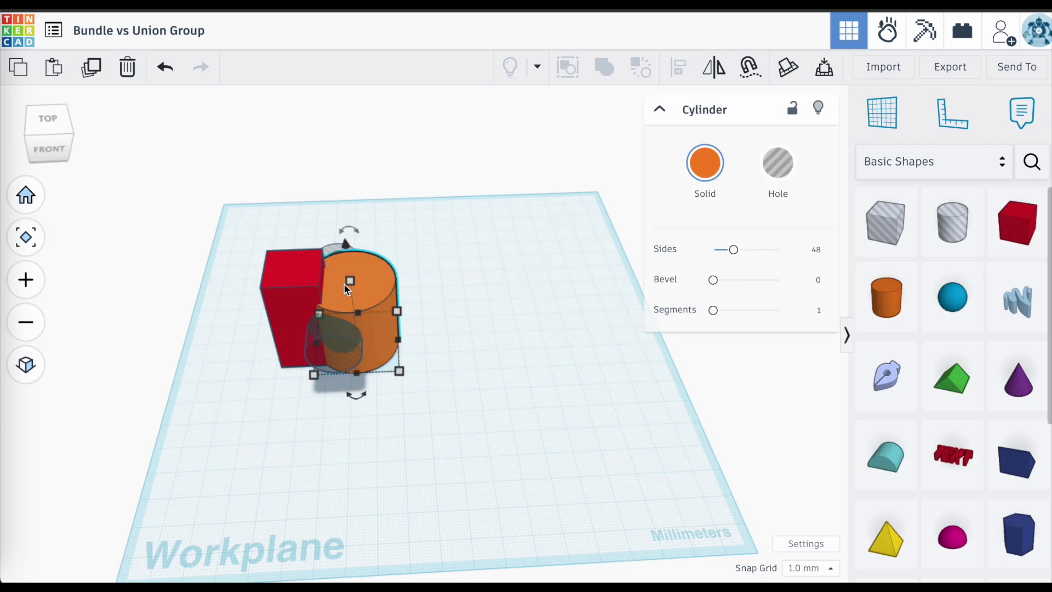
pyautogui.click(292, 289)
pyautogui.click(376, 416)
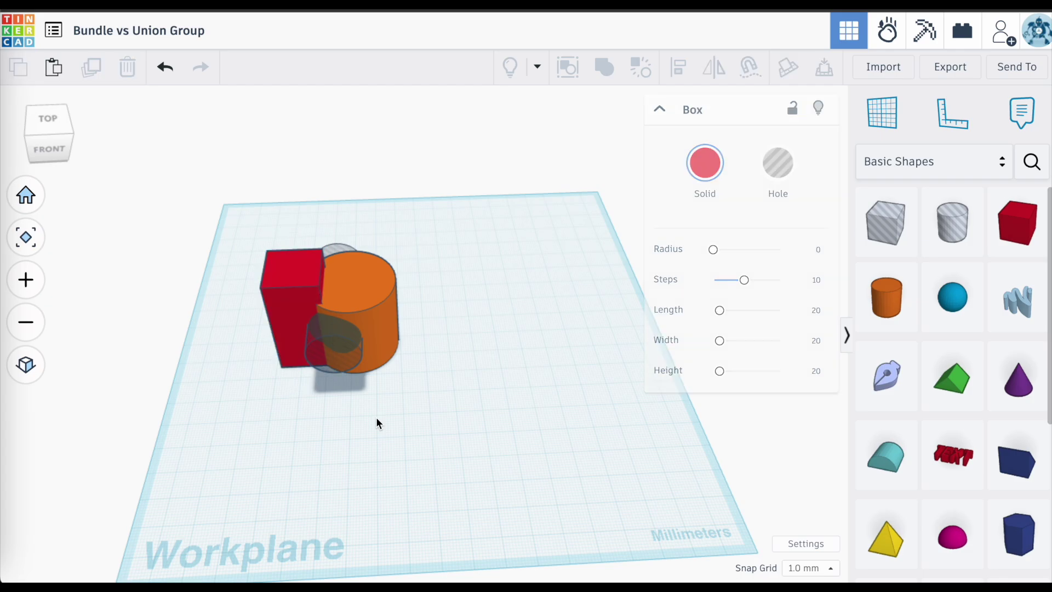
pyautogui.click(349, 358)
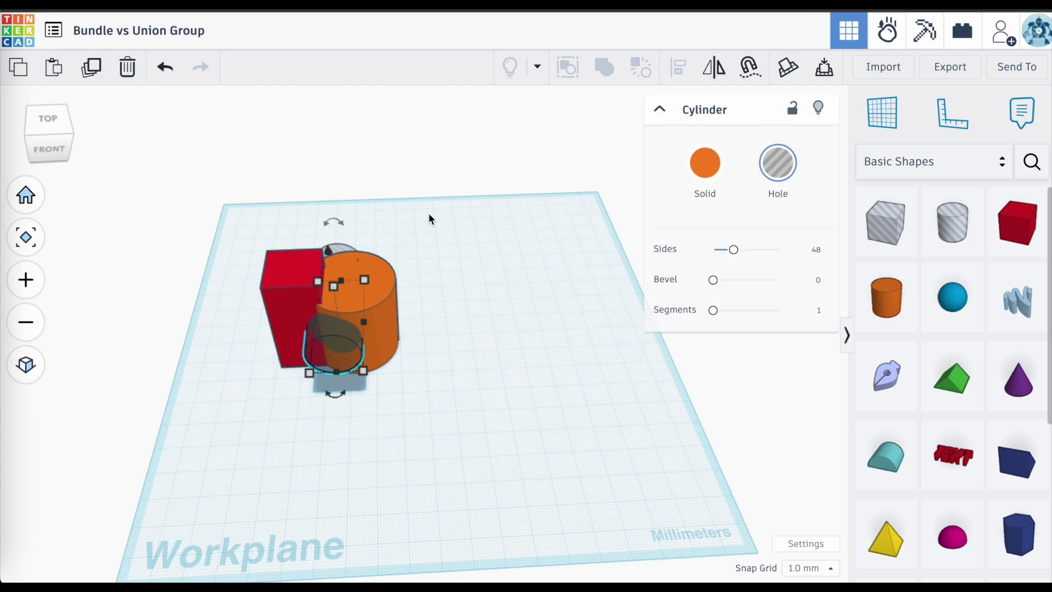
# Duplicate the three-shape set with Ctrl+D and move the copy to the right of the original
pyautogui.moveTo(428, 213); pyautogui.dragTo(251, 386)
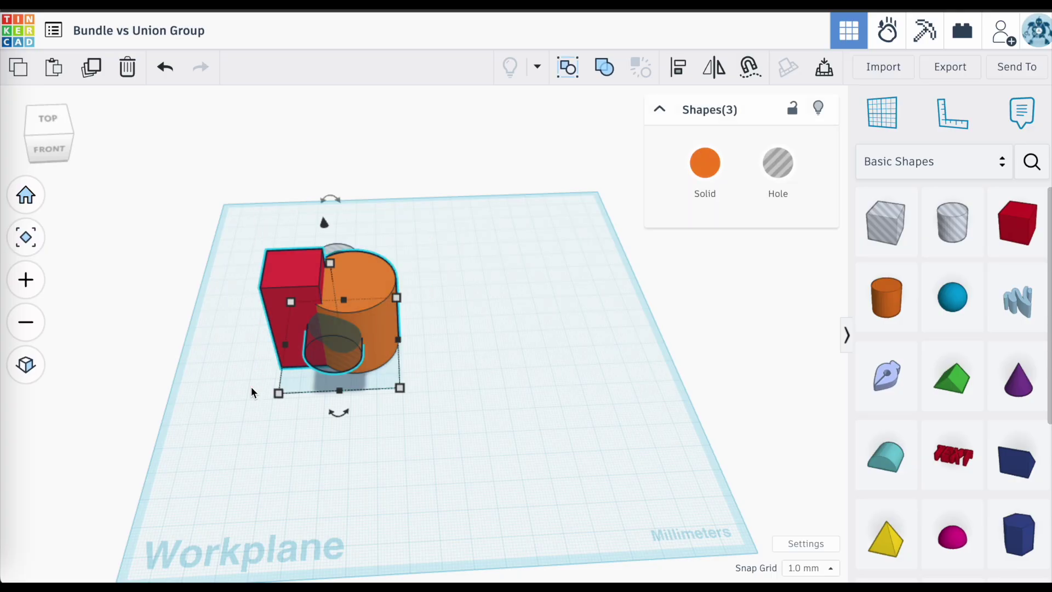
pyautogui.hotkey('ctrl', 'd')
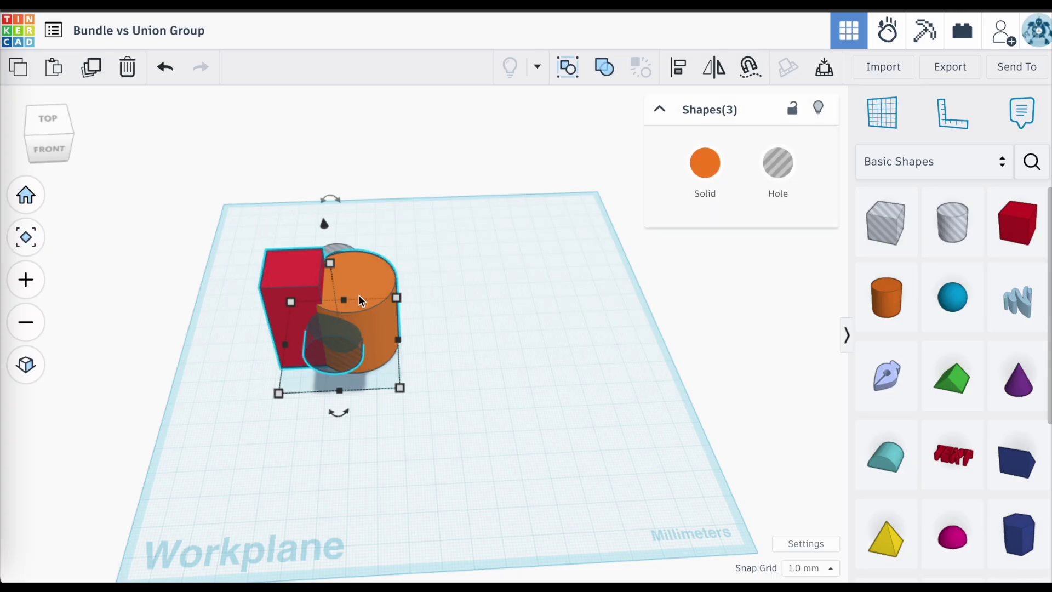
pyautogui.moveTo(361, 296); pyautogui.dragTo(578, 289)
pyautogui.click(554, 340)
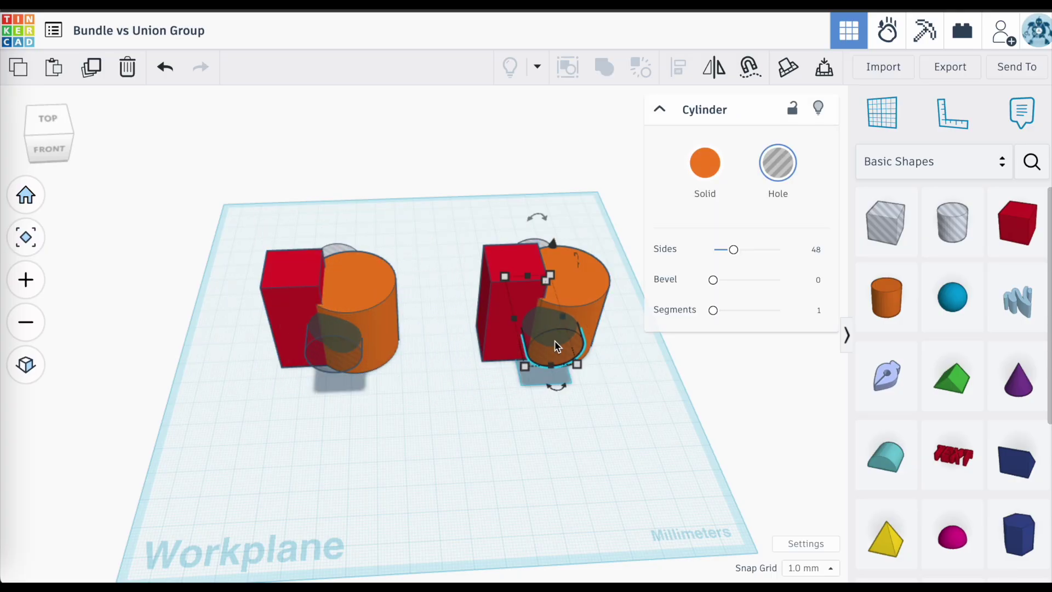
pyautogui.click(406, 380)
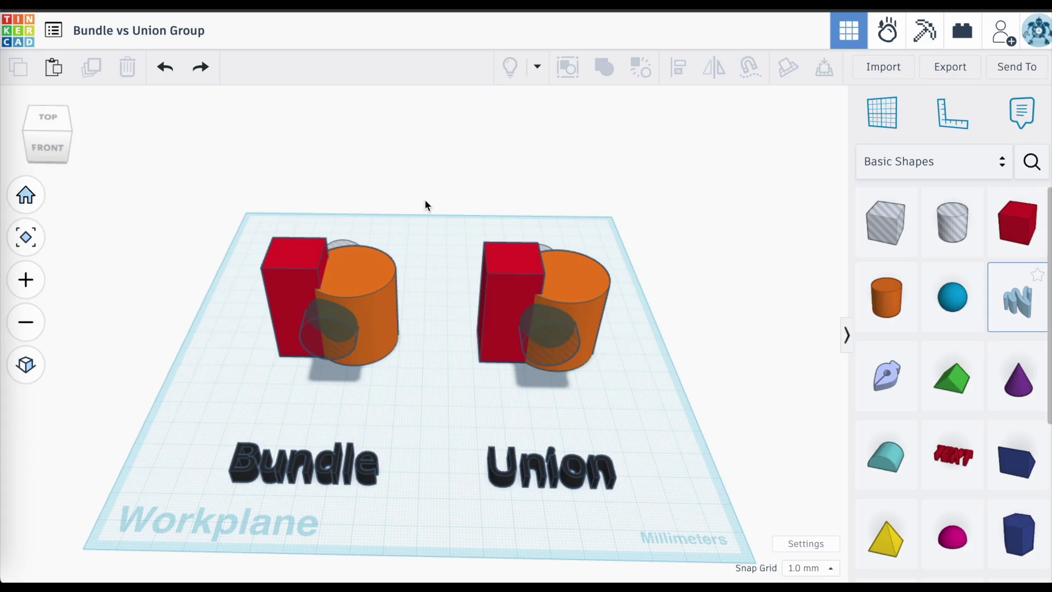
# Select the right-hand box, cylinder and hole and combine them with Union Group
pyautogui.moveTo(441, 235); pyautogui.dragTo(624, 396)
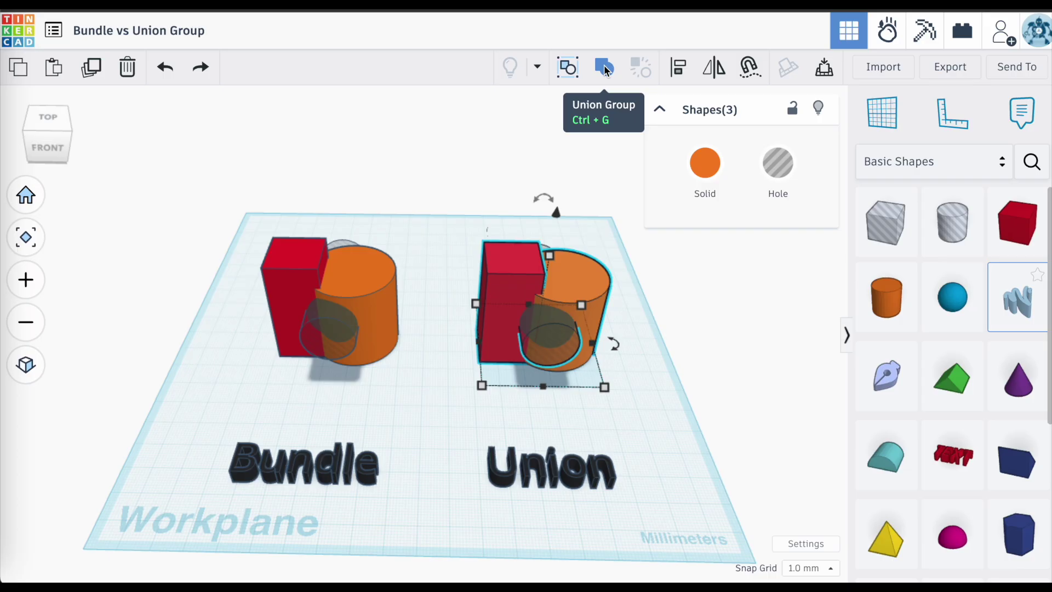
pyautogui.click(466, 229)
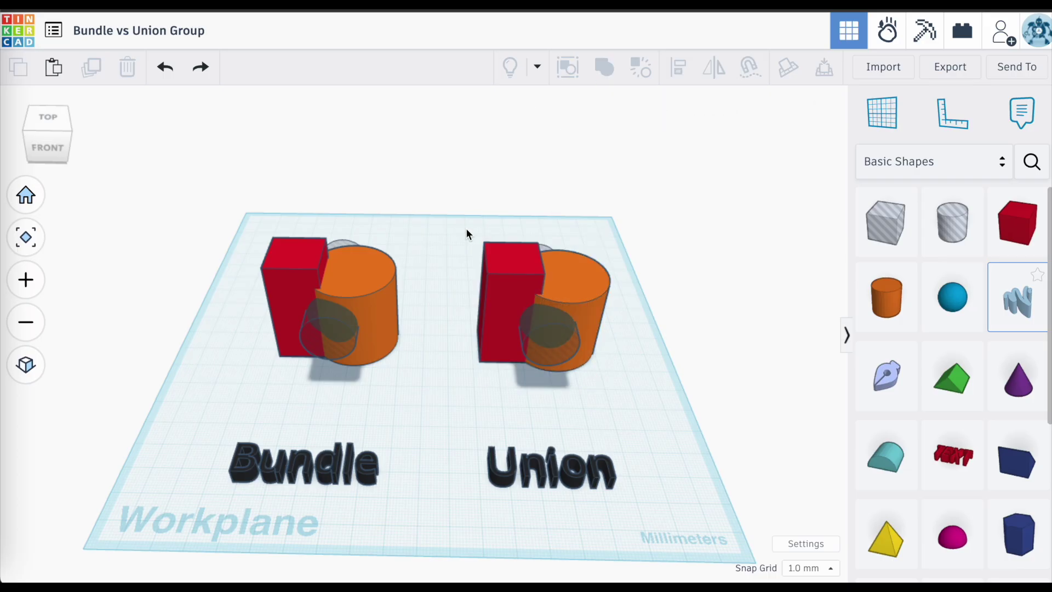
pyautogui.moveTo(466, 230); pyautogui.dragTo(642, 396)
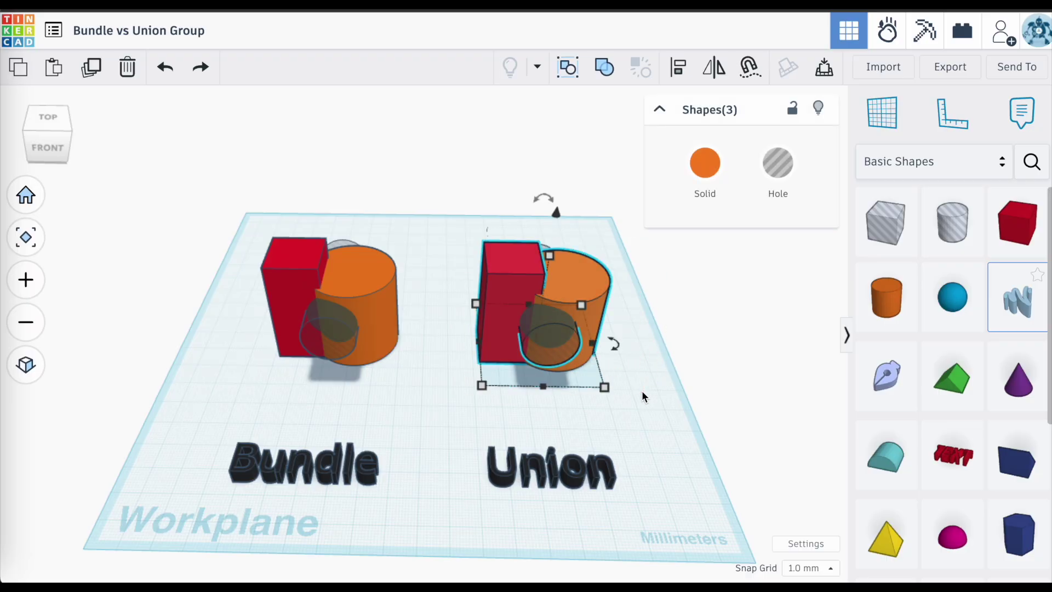
pyautogui.click(604, 71)
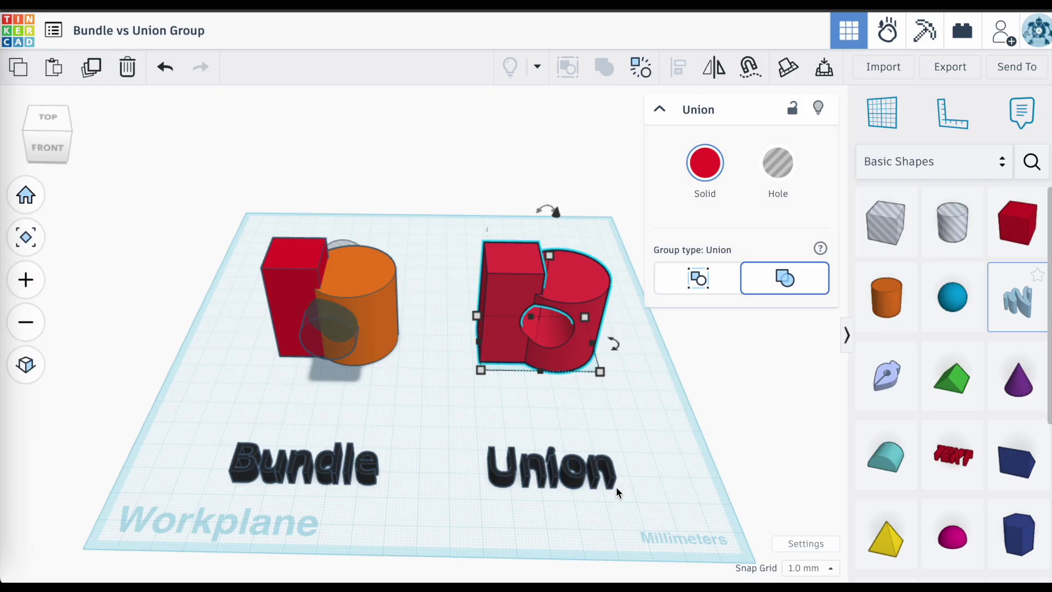
pyautogui.scroll(4, 566, 362)
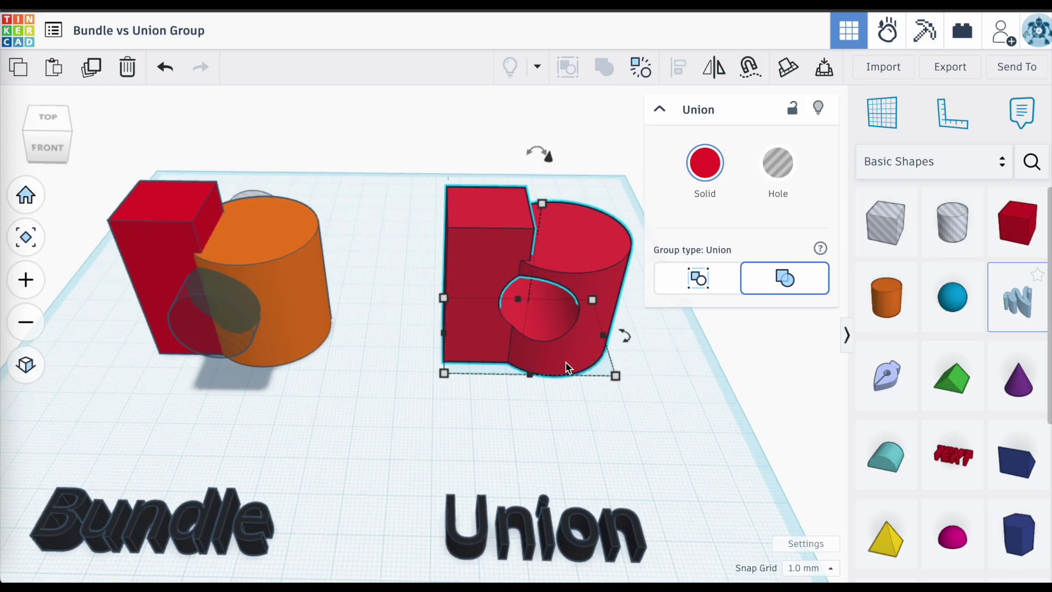
pyautogui.moveTo(563, 364); pyautogui.dragTo(559, 355, button='right')
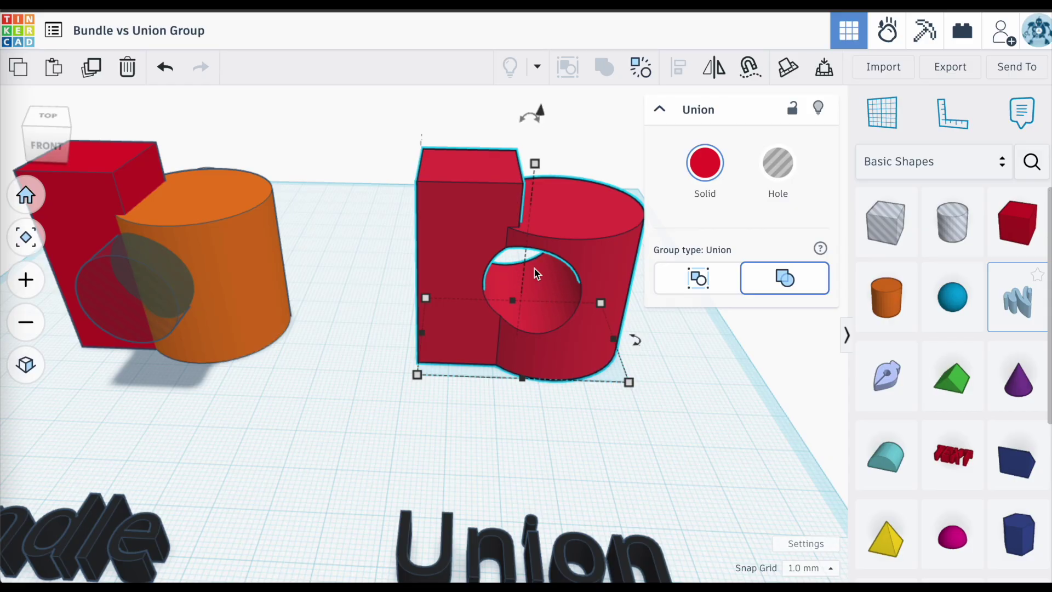
pyautogui.moveTo(548, 287); pyautogui.dragTo(548, 307, button='right')
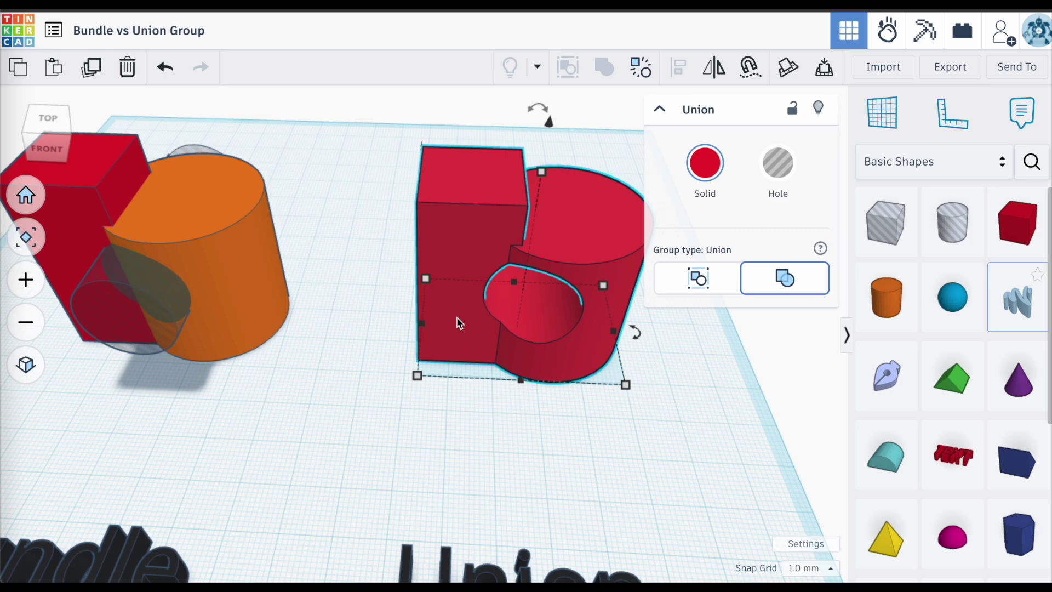
pyautogui.moveTo(460, 322)
pyautogui.mouseDown()
pyautogui.moveTo(462, 357)
pyautogui.moveTo(446, 331)
pyautogui.moveTo(445, 344)
pyautogui.moveTo(462, 320)
pyautogui.mouseUp()
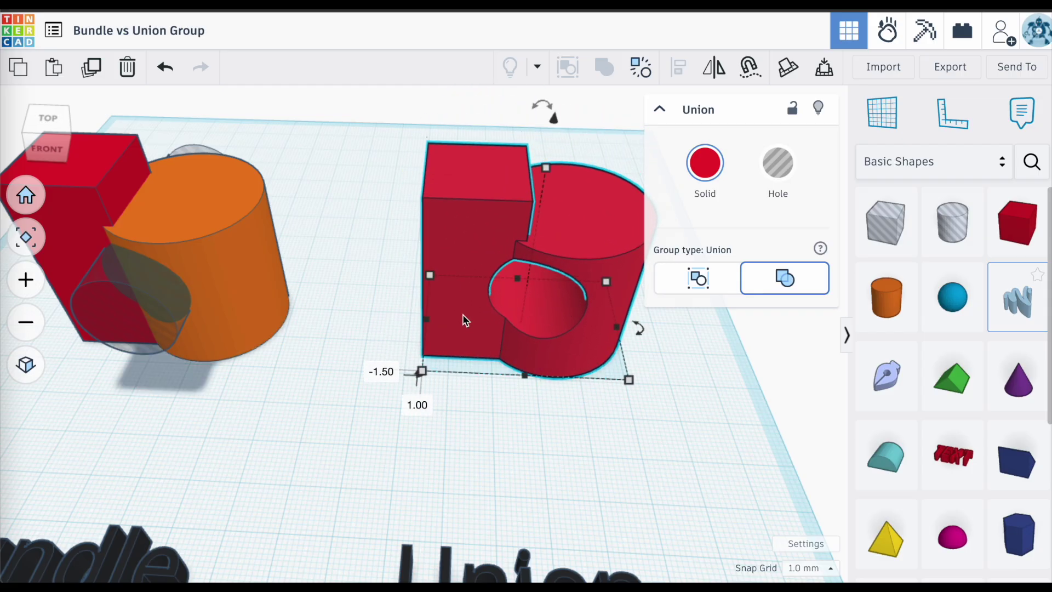
pyautogui.scroll(-2, 462, 320)
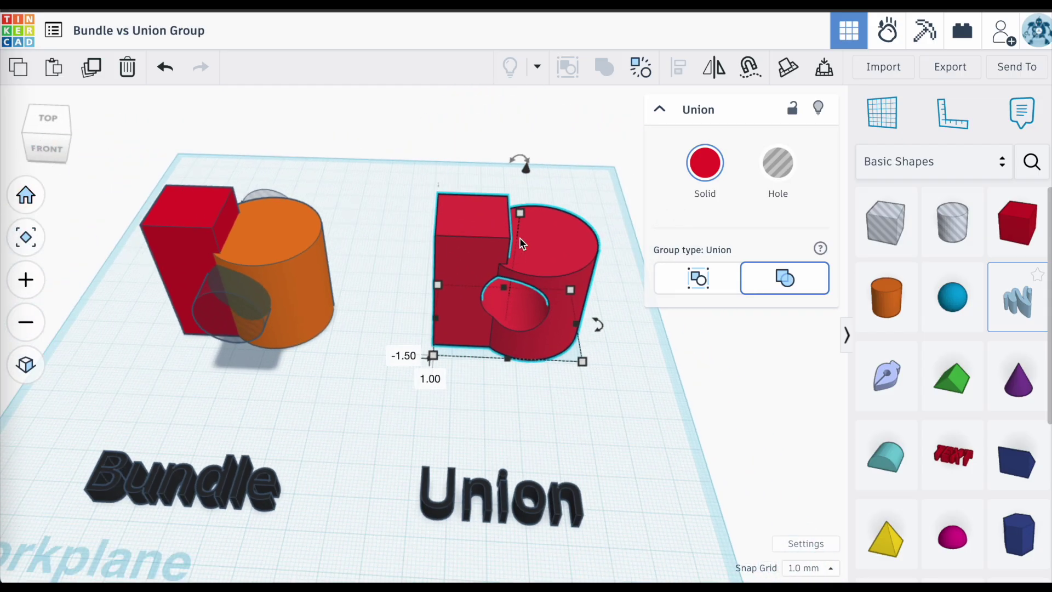
pyautogui.moveTo(521, 219); pyautogui.dragTo(525, 172)
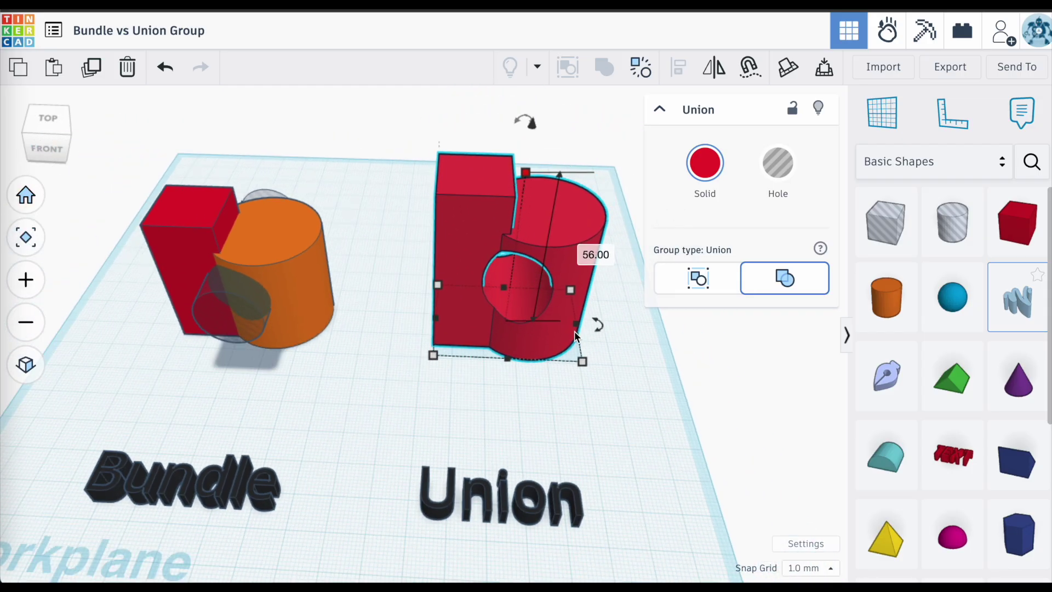
pyautogui.moveTo(582, 326); pyautogui.dragTo(626, 326)
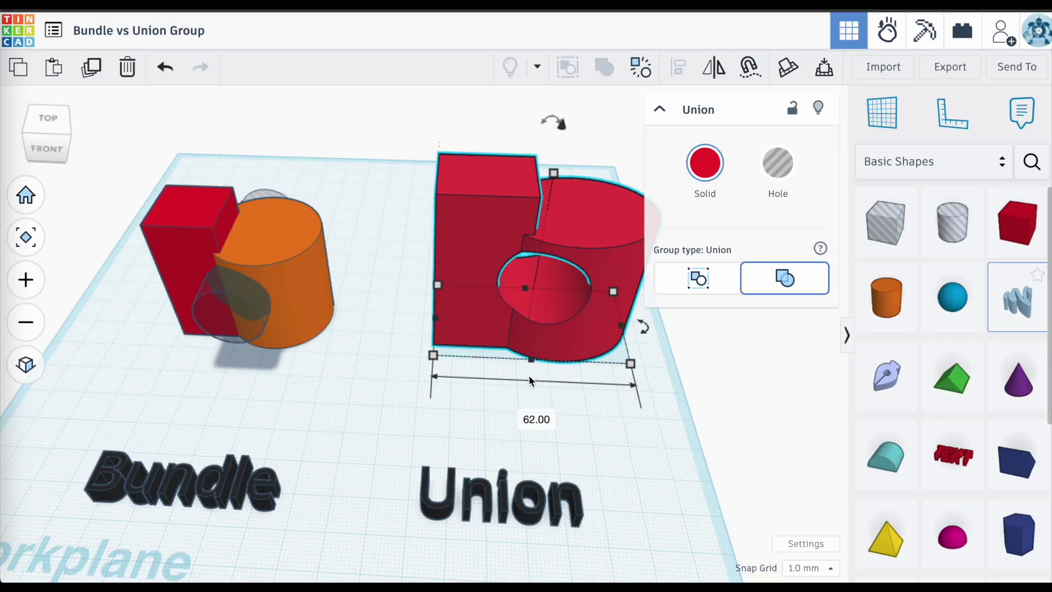
pyautogui.moveTo(531, 358); pyautogui.dragTo(532, 400)
pyautogui.moveTo(553, 122); pyautogui.dragTo(513, 178)
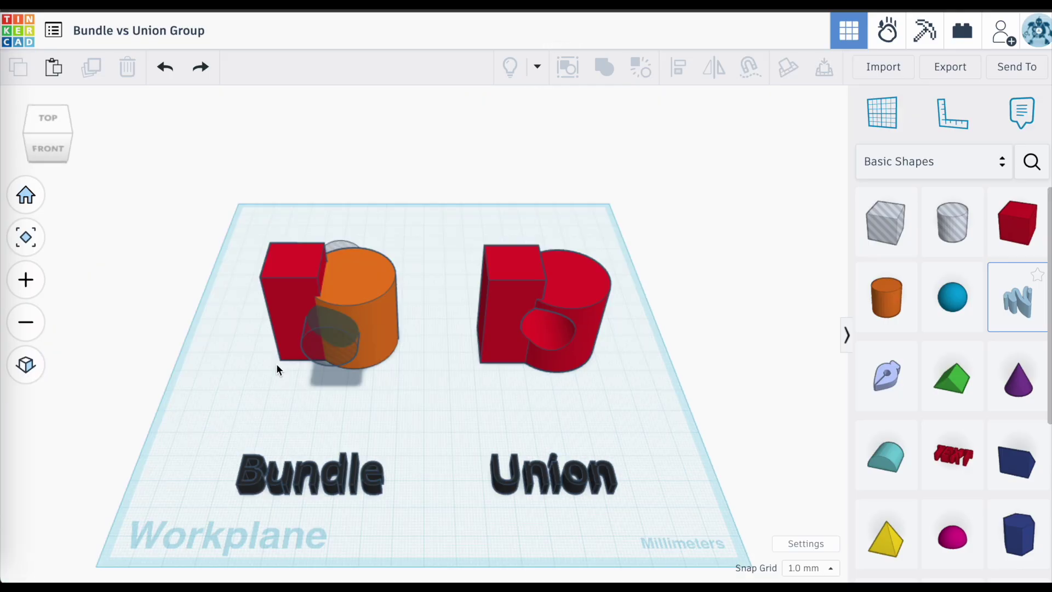
# Select the three left-hand shapes and combine them with Bundle Group
pyautogui.scroll(2, 146, 344)
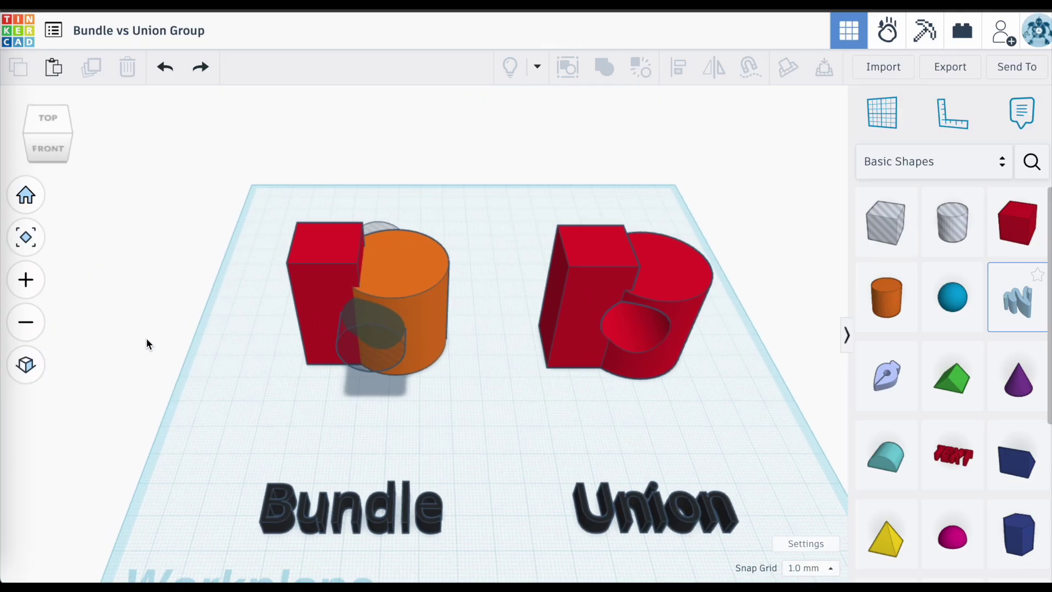
pyautogui.moveTo(264, 193); pyautogui.dragTo(466, 399)
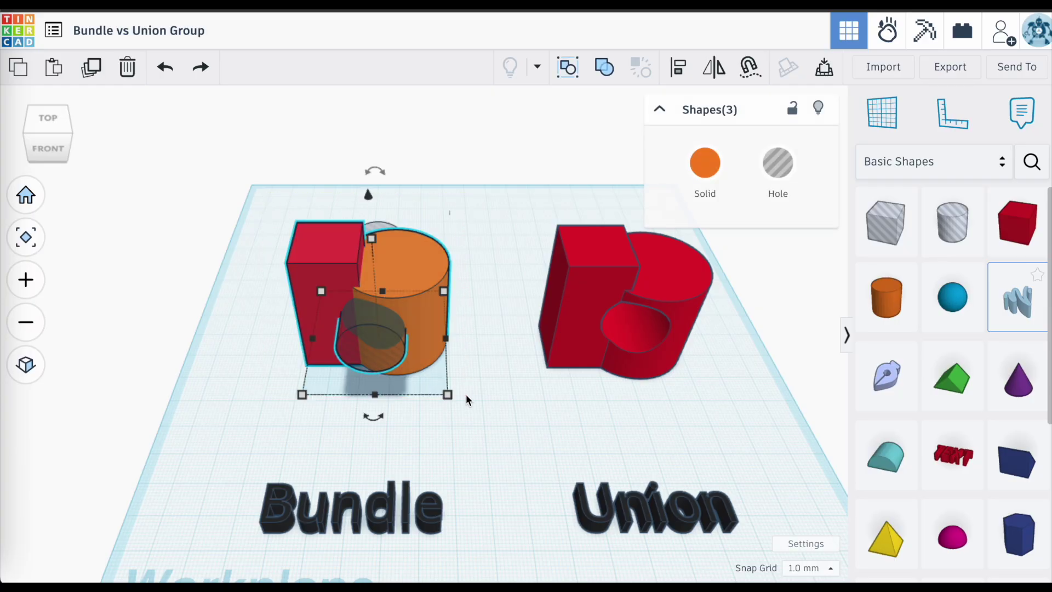
pyautogui.click(569, 68)
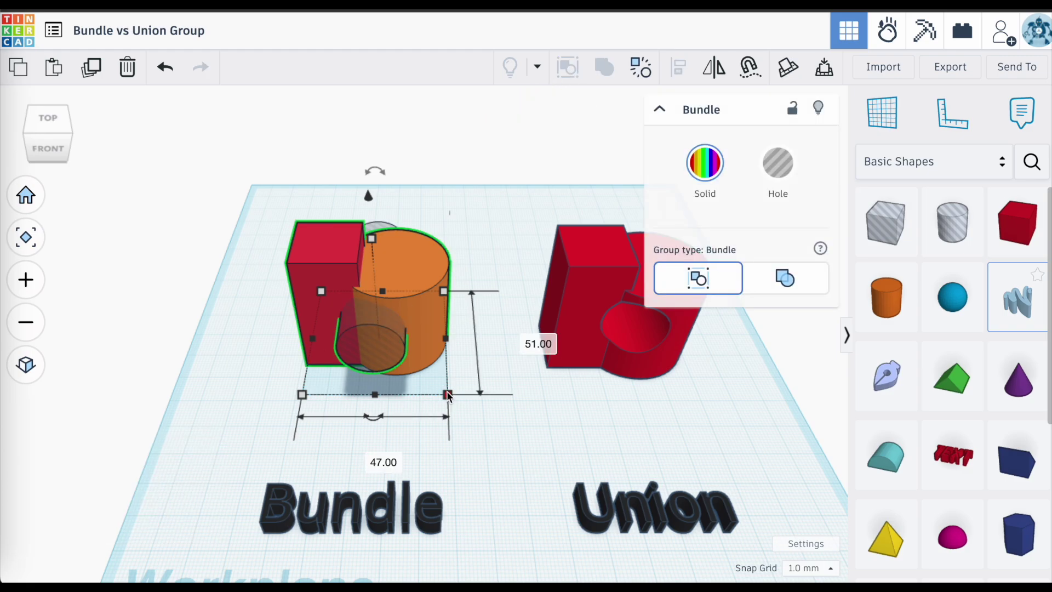
# Stretch the Bundle group from its corner to 53.50 by 51.00 and move it forward
pyautogui.click(452, 221)
pyautogui.click(411, 289)
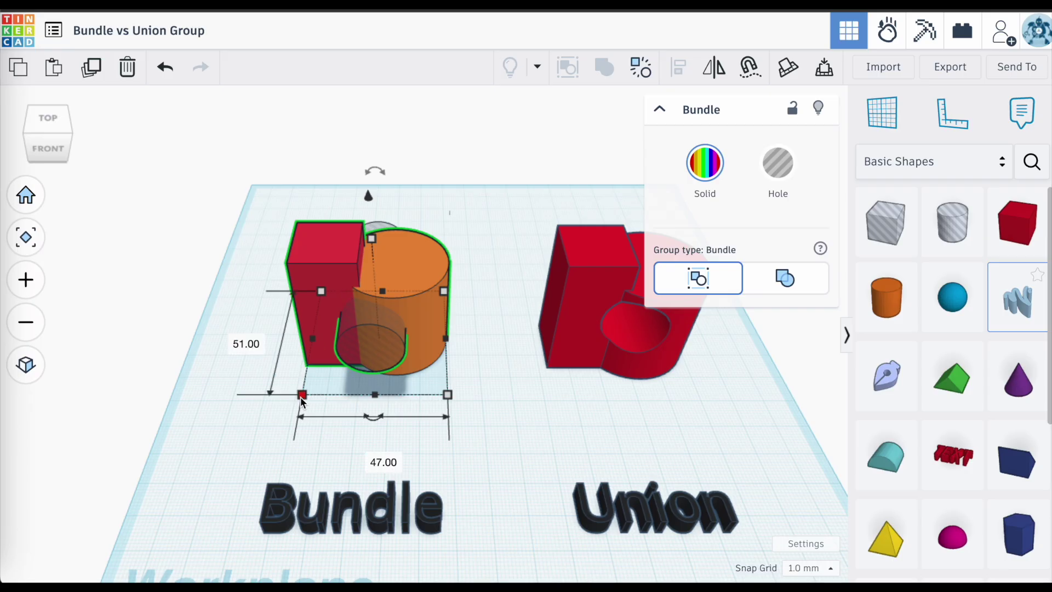
pyautogui.moveTo(302, 395)
pyautogui.mouseDown()
pyautogui.moveTo(224, 438)
pyautogui.moveTo(274, 432)
pyautogui.moveTo(244, 360)
pyautogui.moveTo(268, 407)
pyautogui.moveTo(272, 395)
pyautogui.moveTo(295, 410)
pyautogui.moveTo(287, 400)
pyautogui.mouseUp()
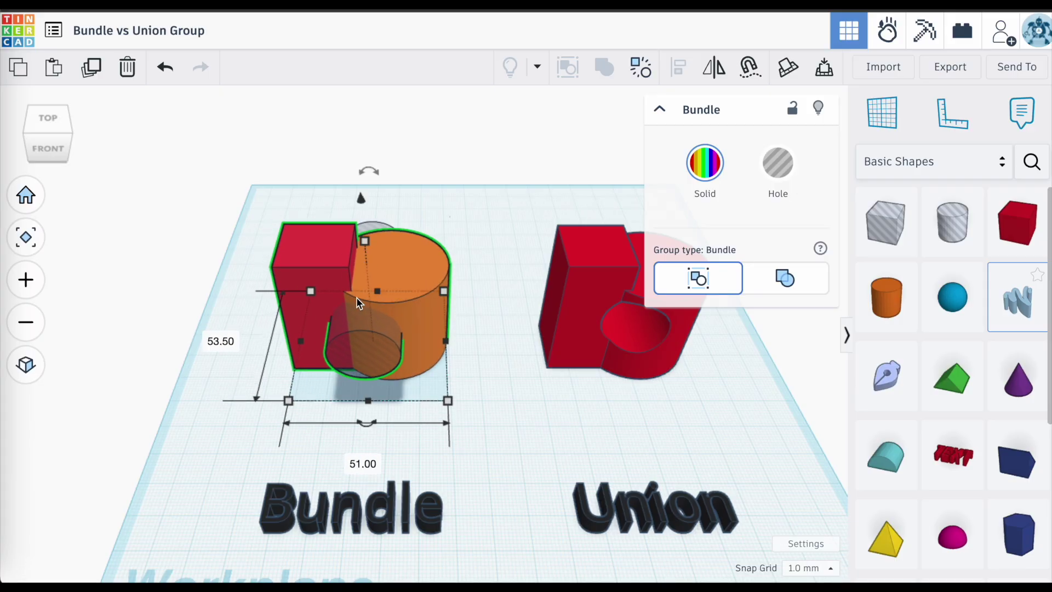
pyautogui.moveTo(356, 297)
pyautogui.mouseDown()
pyautogui.moveTo(356, 347)
pyautogui.moveTo(353, 308)
pyautogui.mouseUp()
pyautogui.moveTo(365, 182)
pyautogui.mouseDown()
pyautogui.moveTo(400, 212)
pyautogui.moveTo(336, 202)
pyautogui.moveTo(365, 183)
pyautogui.mouseUp()
pyautogui.click(495, 447)
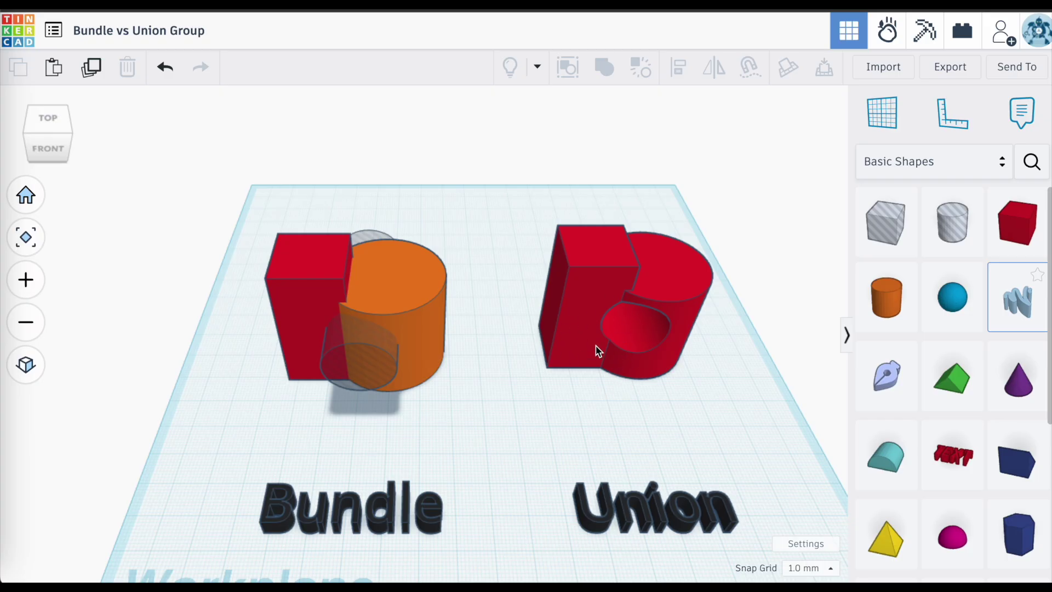
pyautogui.click(383, 329)
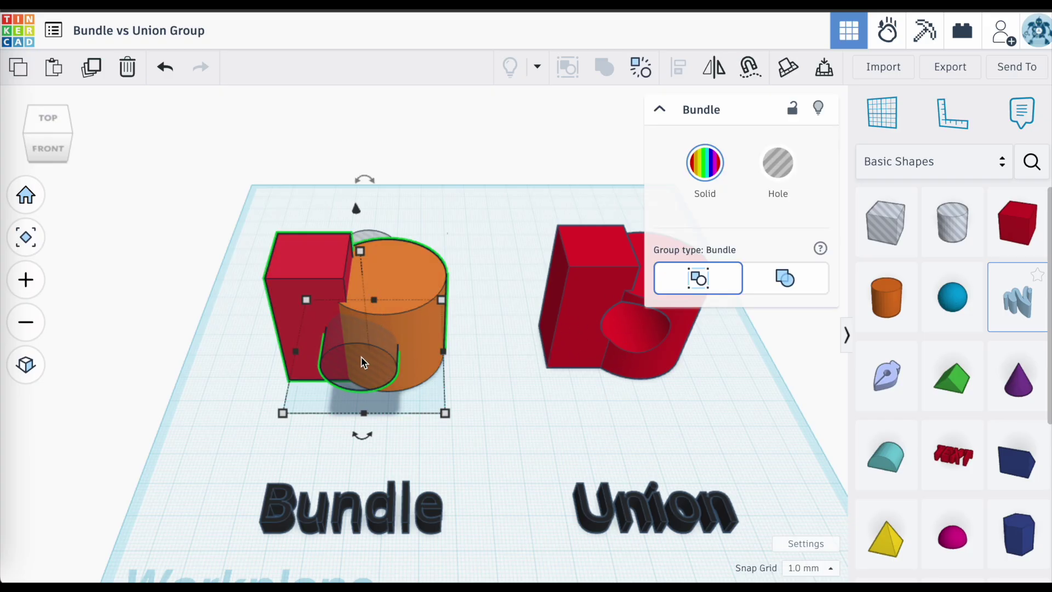
pyautogui.scroll(2, 362, 363)
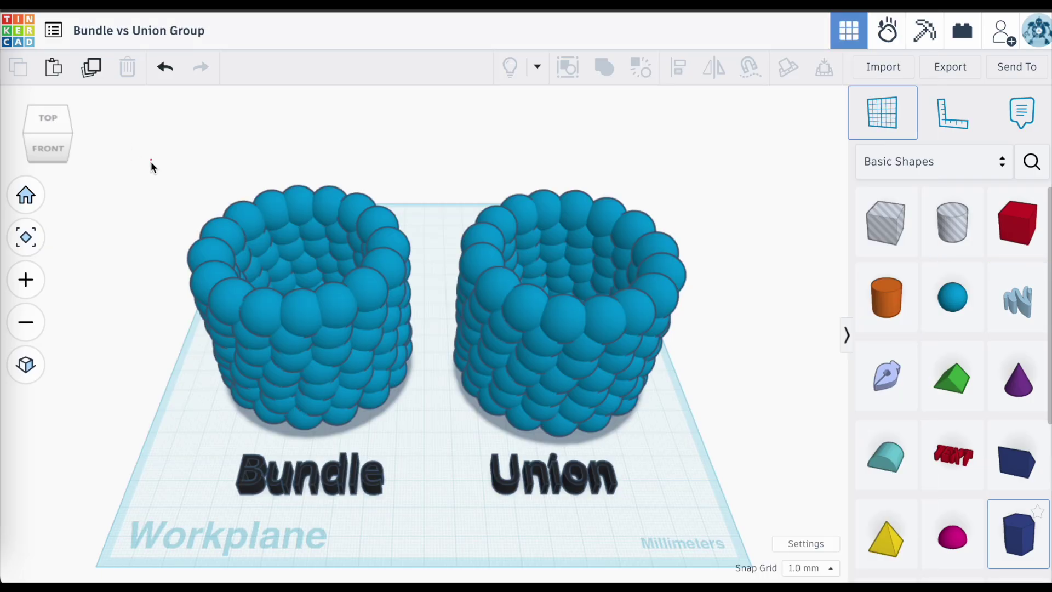
# Select all spheres of the left pot and combine them into a Bundle group
pyautogui.moveTo(150, 159); pyautogui.dragTo(435, 439)
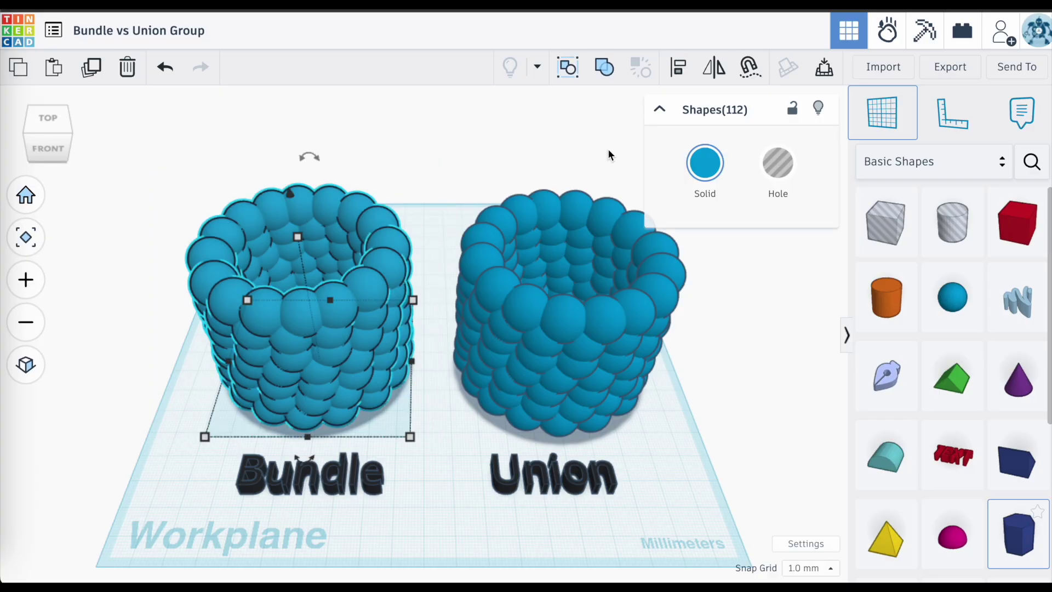
pyautogui.click(567, 67)
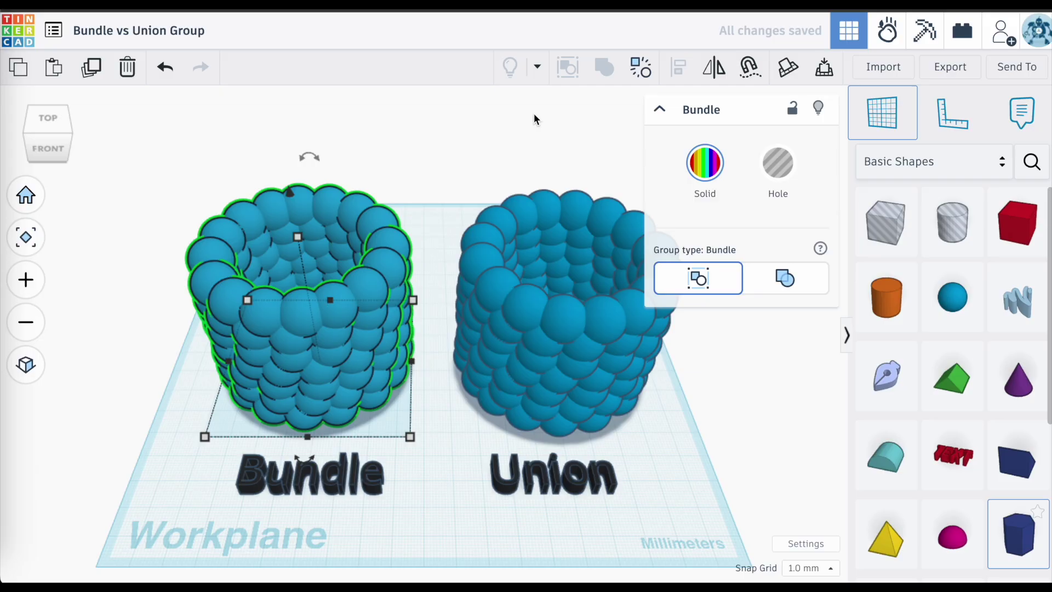
pyautogui.click(443, 172)
# Select all spheres of the right pot and merge them into a Union group
pyautogui.moveTo(443, 173); pyautogui.dragTo(689, 449)
pyautogui.click(603, 67)
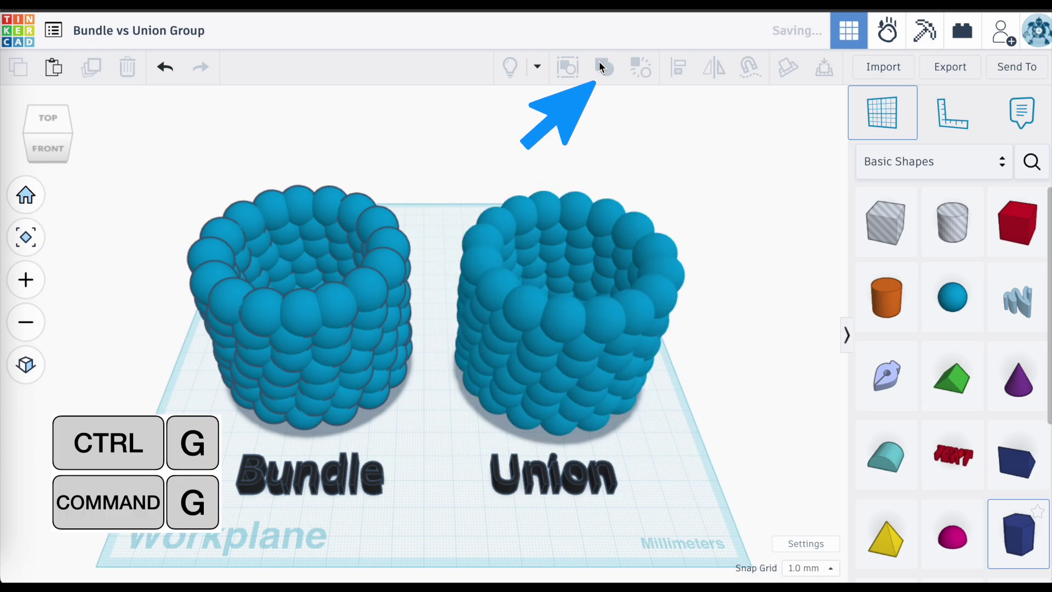
pyautogui.click(446, 184)
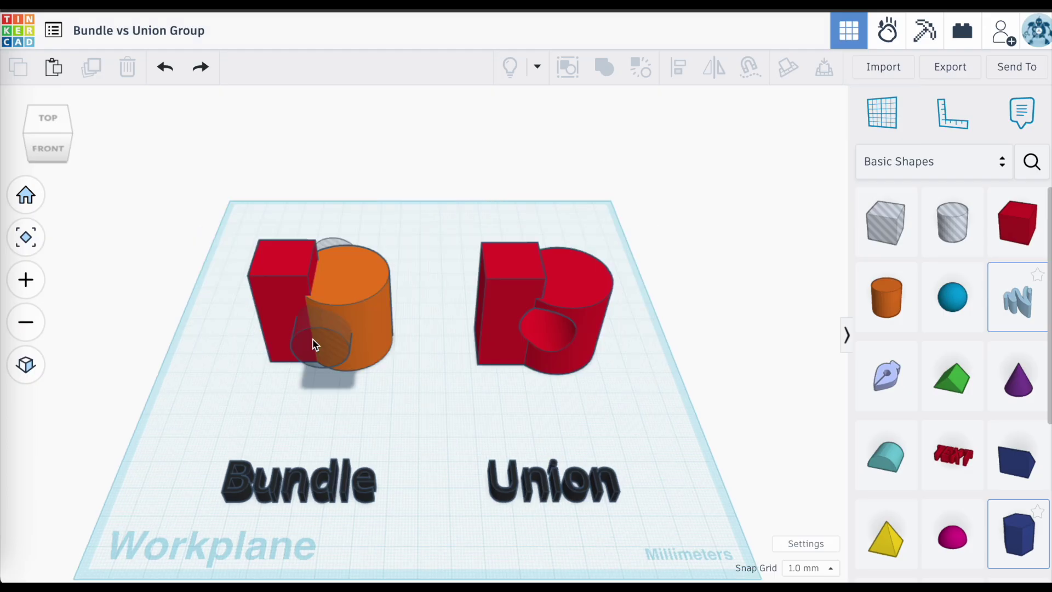
pyautogui.scroll(-1, 629, 507)
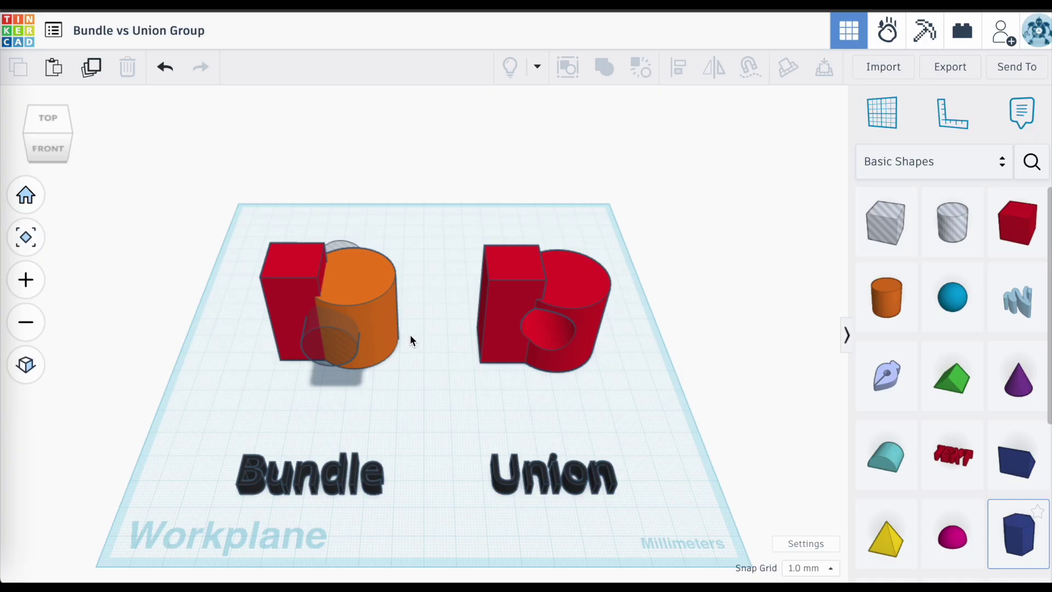
pyautogui.click(292, 272)
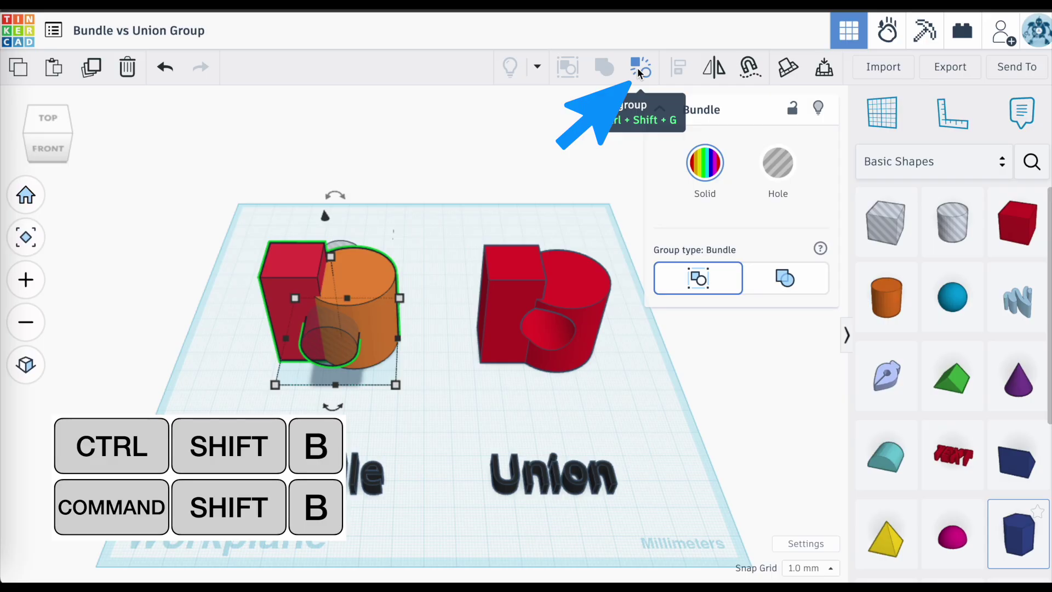
pyautogui.click(539, 347)
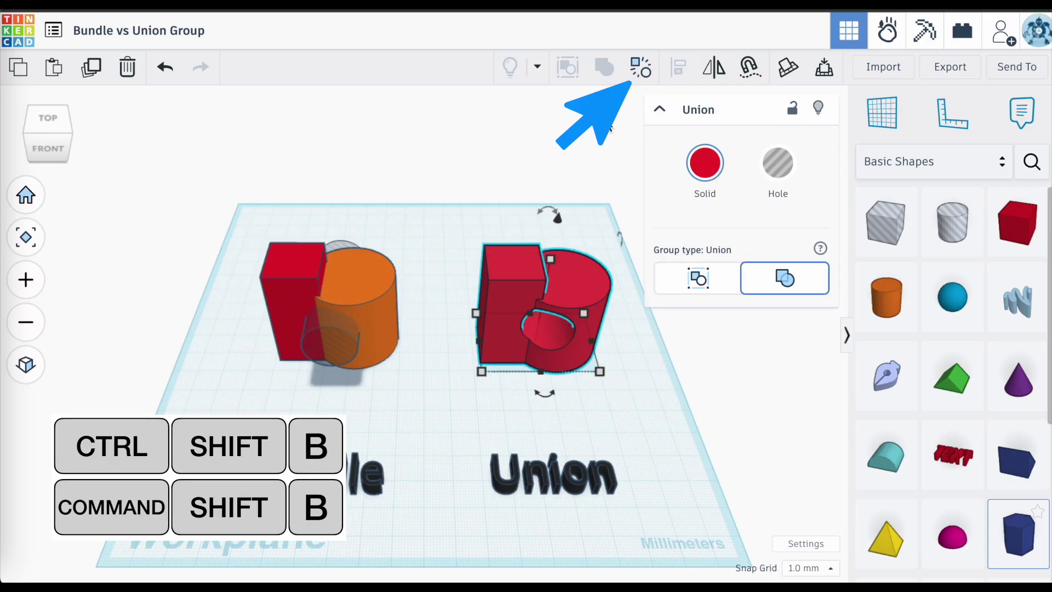
pyautogui.click(639, 66)
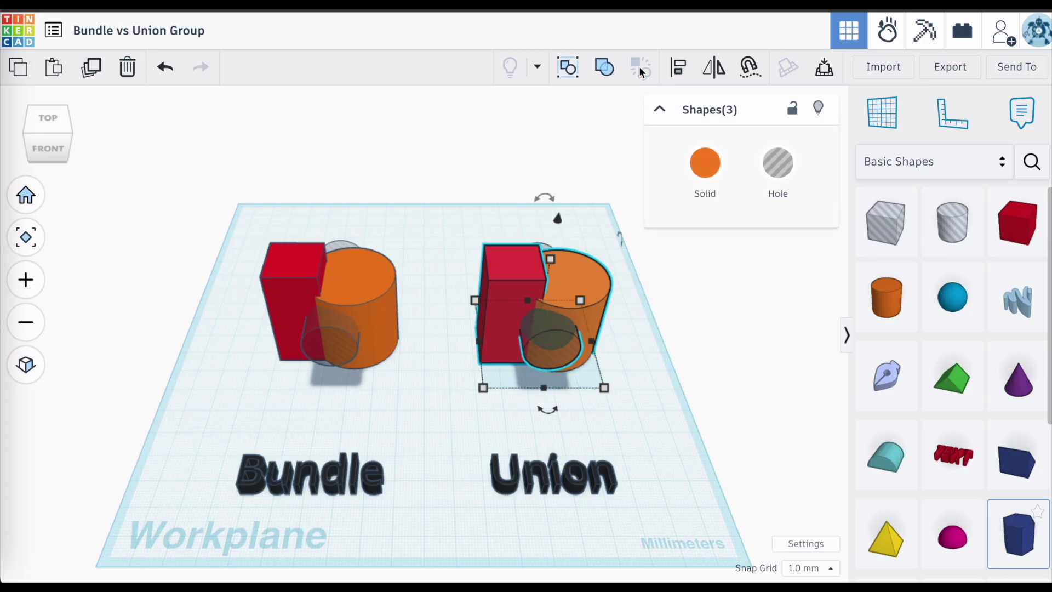
pyautogui.hotkey('ctrl', 'z')
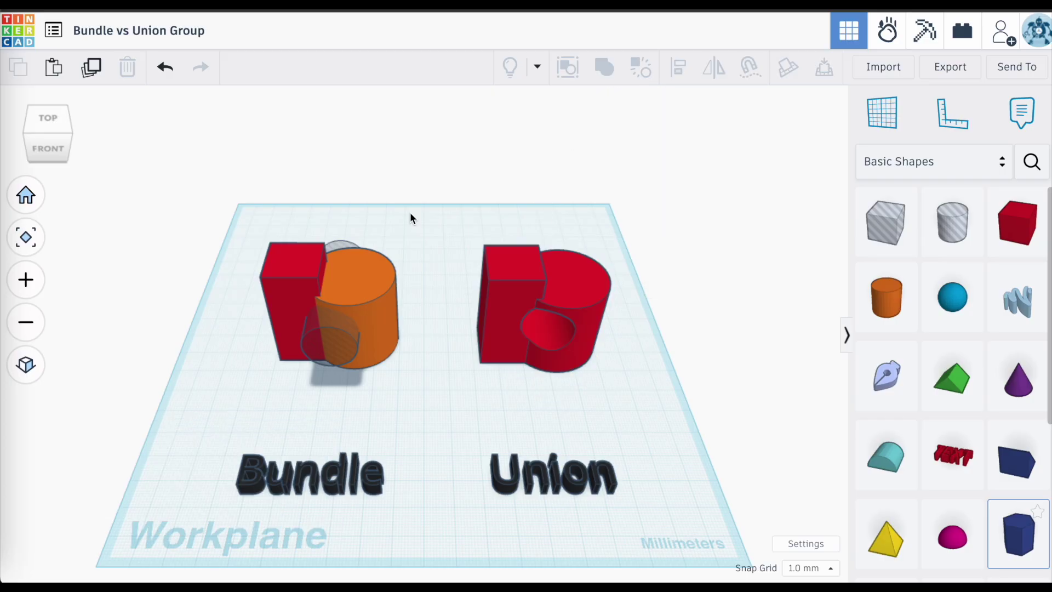
pyautogui.click(346, 296)
pyautogui.press('Escape')
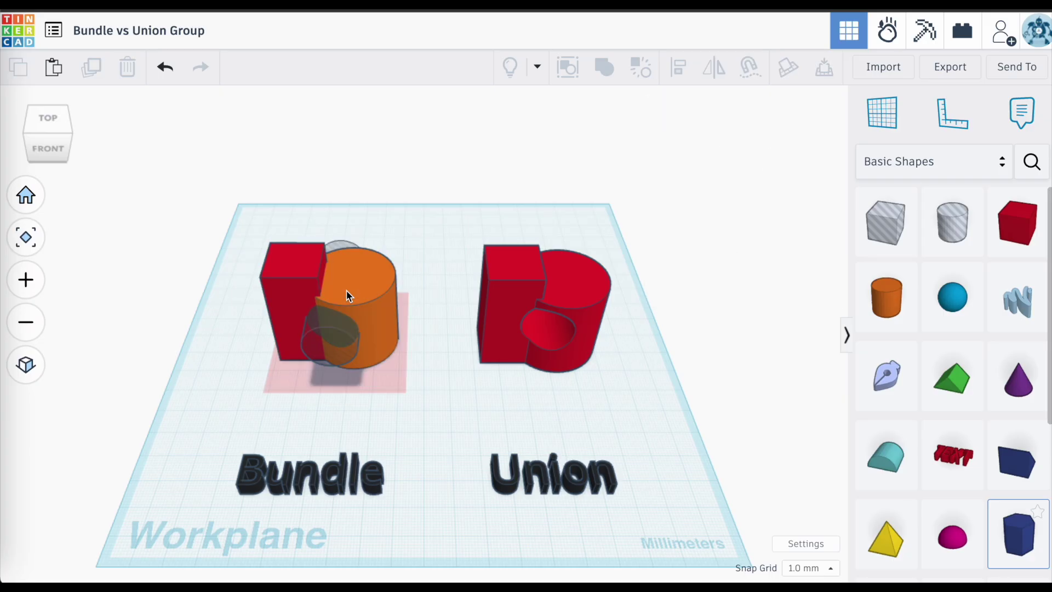
pyautogui.moveTo(346, 296)
pyautogui.mouseDown()
pyautogui.moveTo(377, 298)
pyautogui.moveTo(352, 299)
pyautogui.mouseUp()
pyautogui.hotkey('ctrl', 'z')
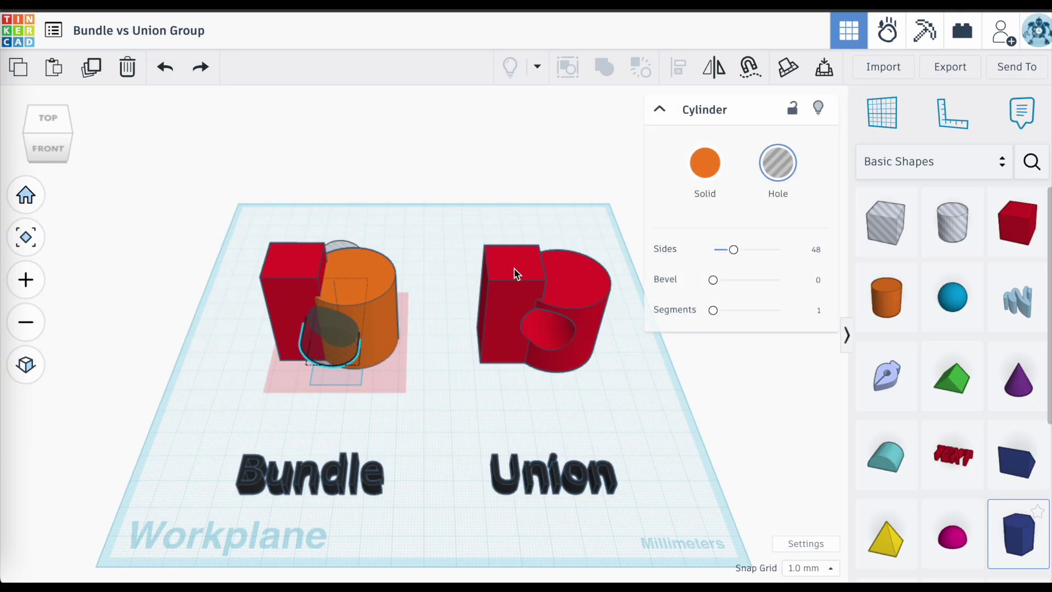
pyautogui.click(515, 275)
pyautogui.doubleClick(515, 274)
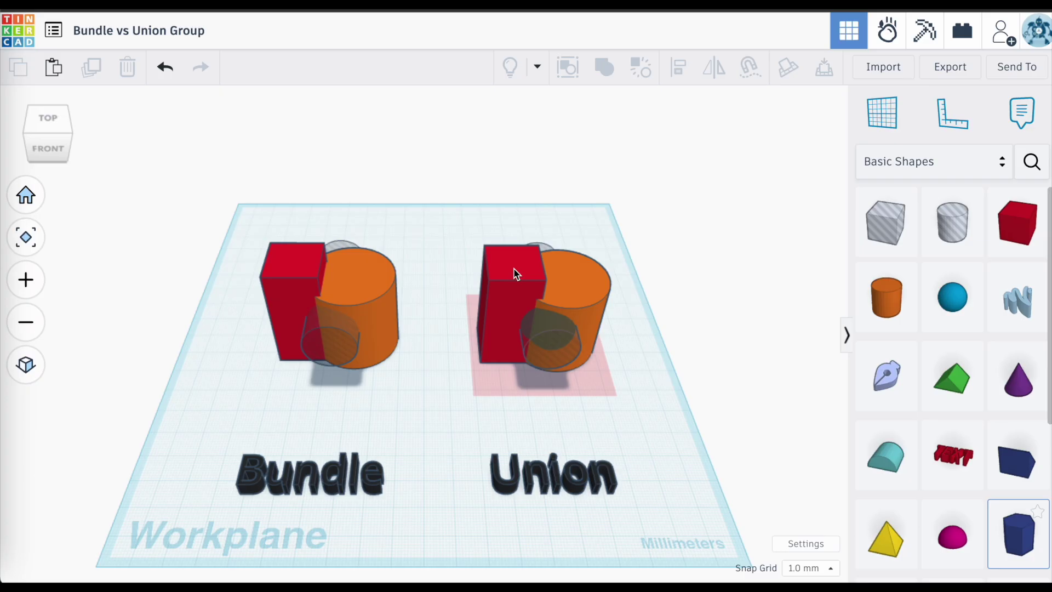
pyautogui.moveTo(515, 275)
pyautogui.mouseDown()
pyautogui.moveTo(458, 296)
pyautogui.moveTo(515, 273)
pyautogui.mouseUp()
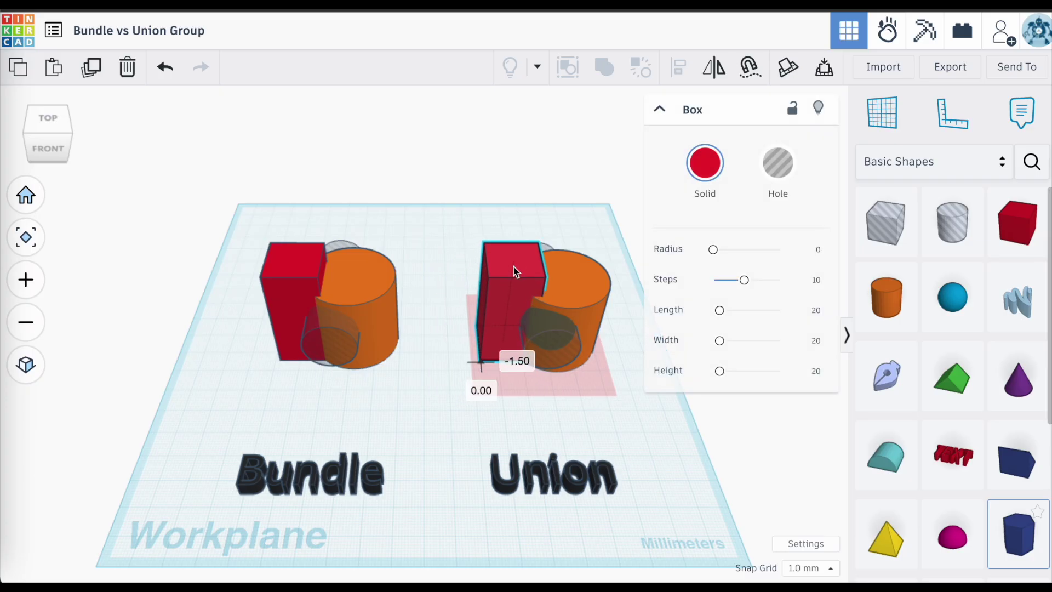
pyautogui.click(165, 67)
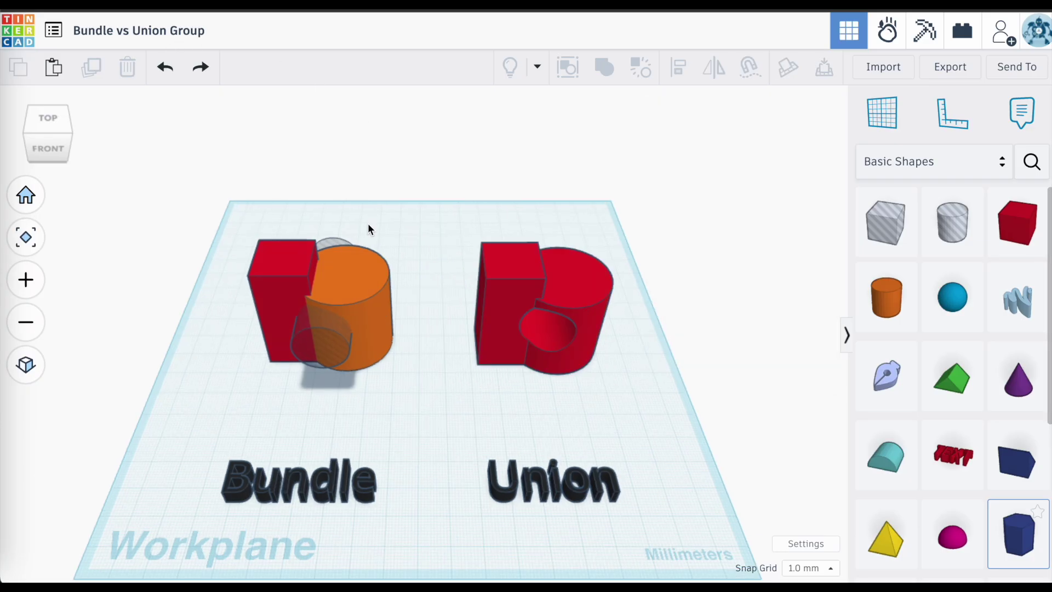
# Switch the left group's type to Union, then set it back to Bundle
pyautogui.click(359, 290)
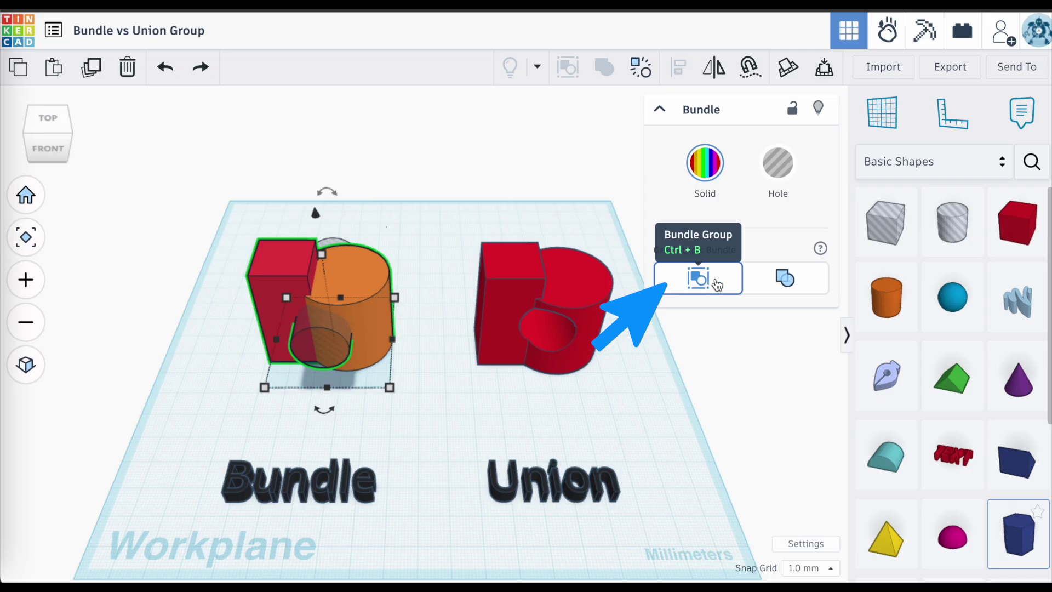
pyautogui.click(764, 292)
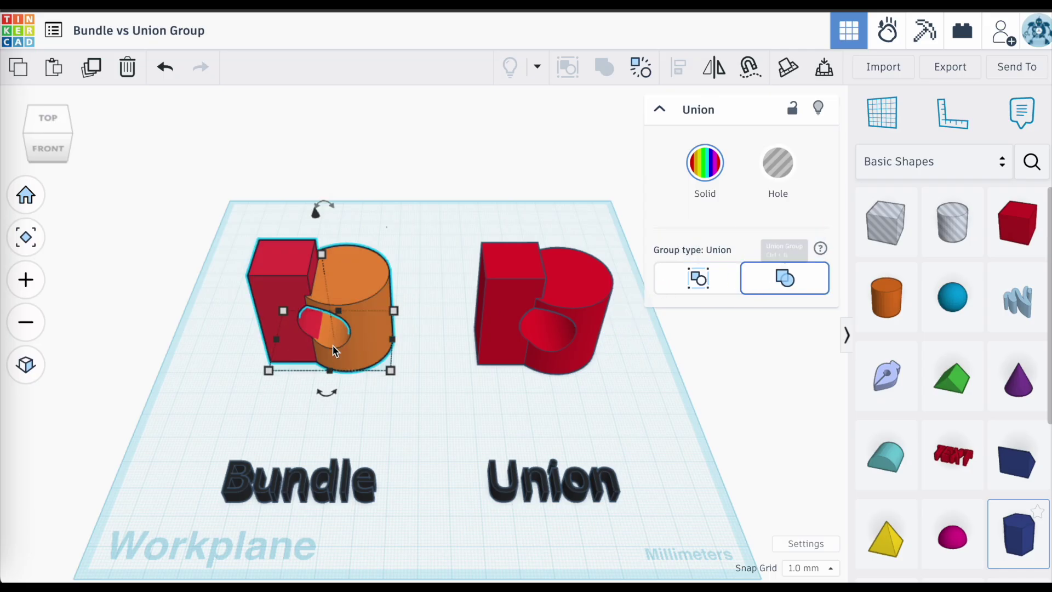
pyautogui.scroll(3, 320, 334)
pyautogui.moveTo(321, 334)
pyautogui.mouseDown(button='right')
pyautogui.moveTo(299, 329)
pyautogui.moveTo(331, 322)
pyautogui.mouseUp(button='right')
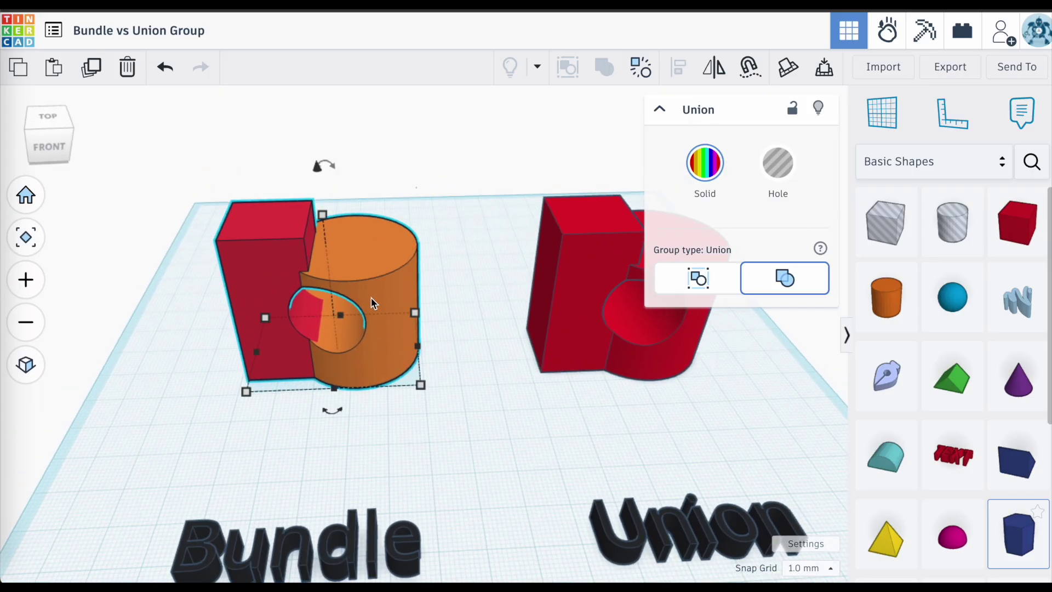
pyautogui.click(702, 279)
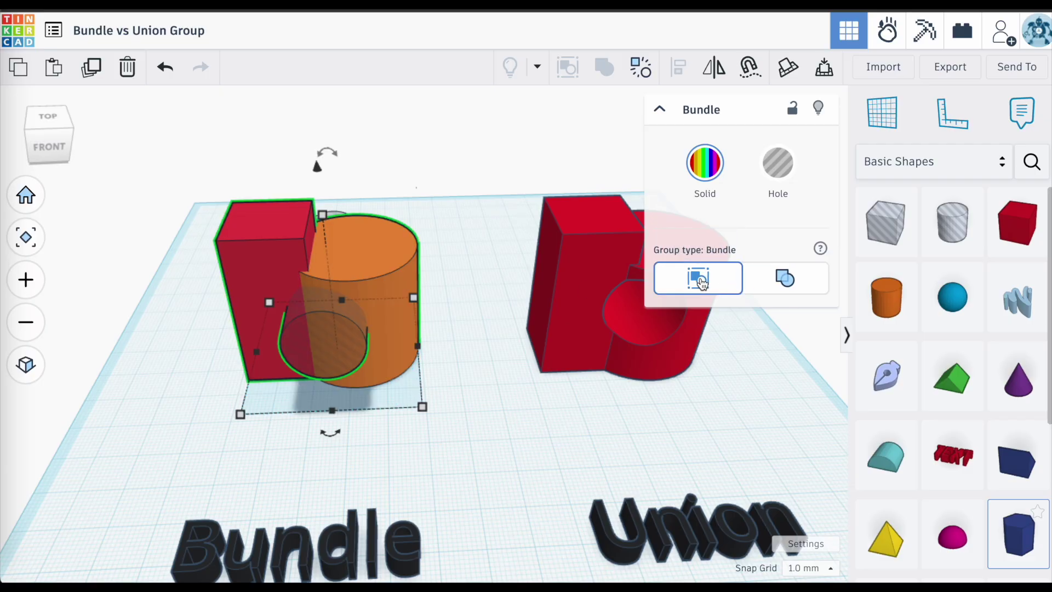
# Toggle the right group's type to Bundle and back to Union, then deselect it
pyautogui.click(585, 338)
pyautogui.scroll(-3, 515, 351)
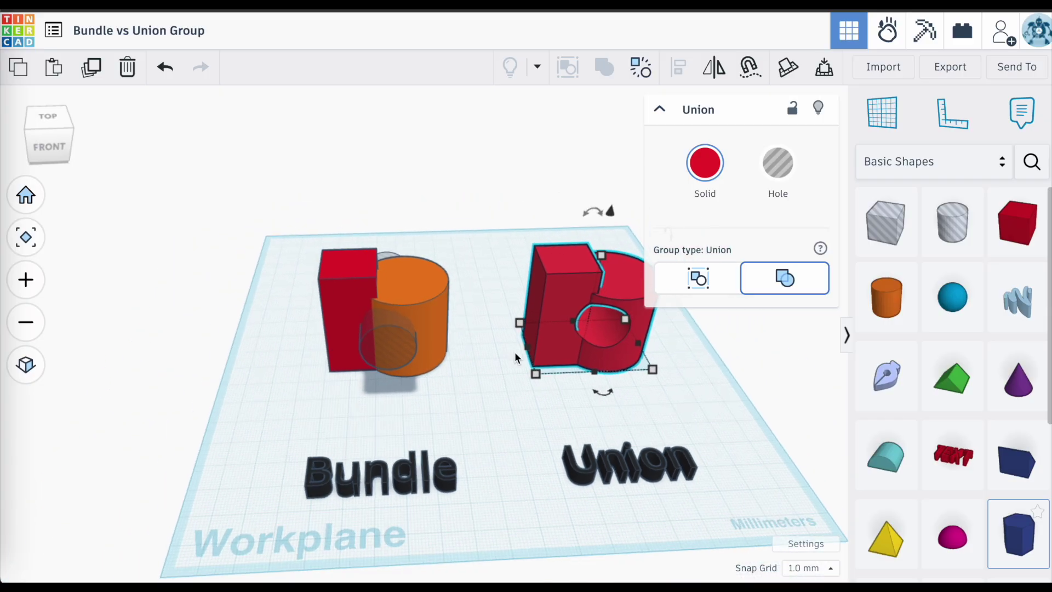
pyautogui.click(704, 283)
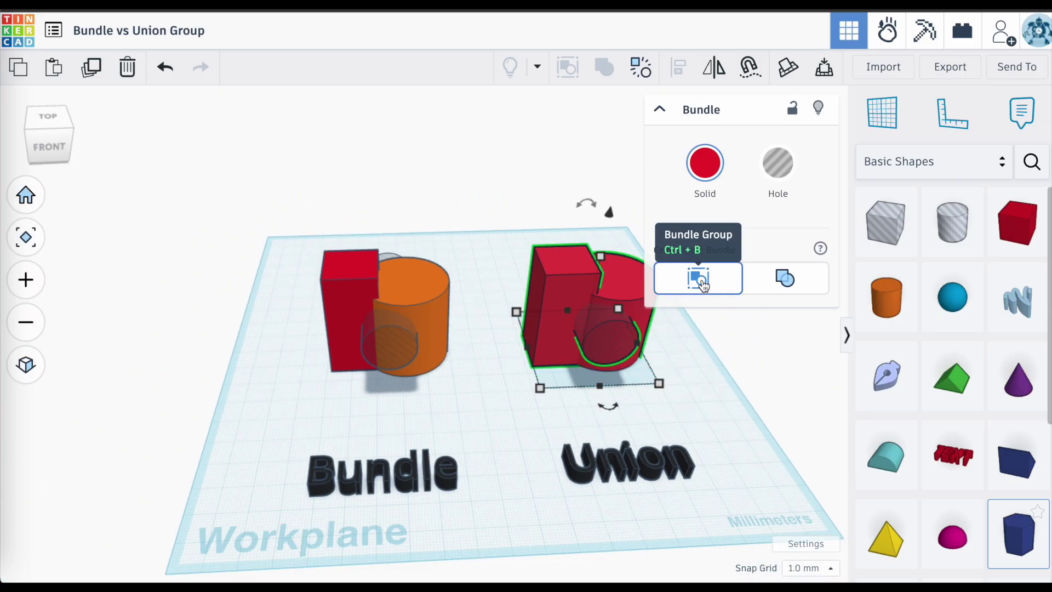
pyautogui.click(787, 284)
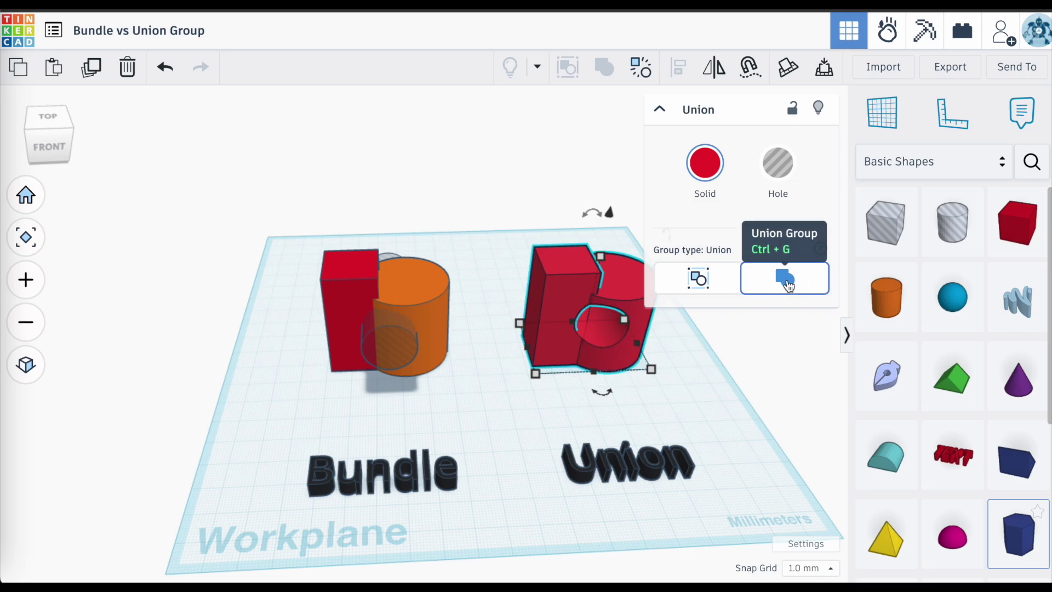
pyautogui.moveTo(707, 483); pyautogui.dragTo(626, 496, button='right')
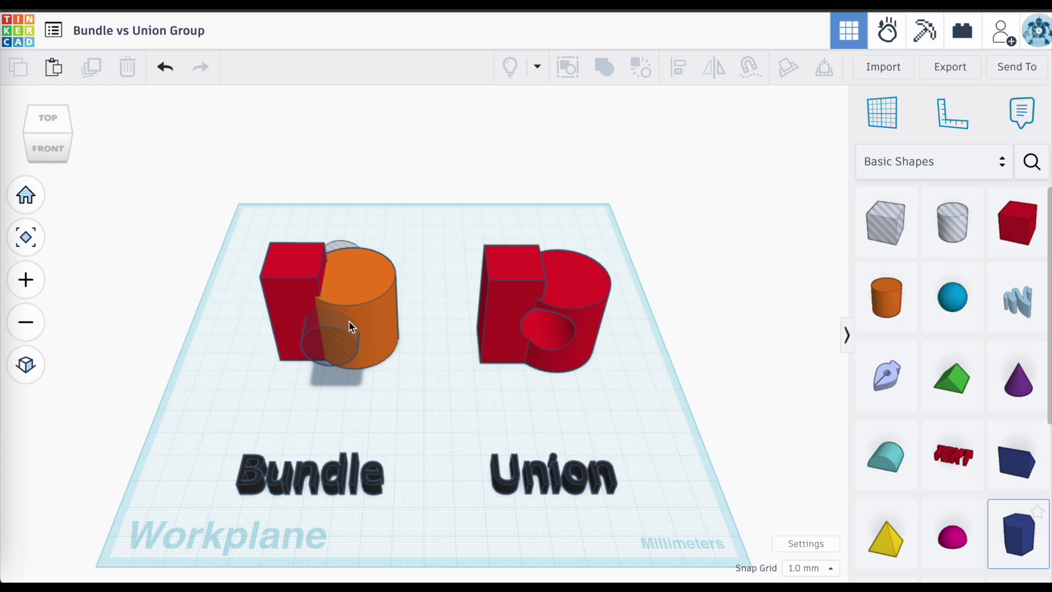
# Select the Bundle and Union groups in turn to compare their sizes
pyautogui.click(336, 343)
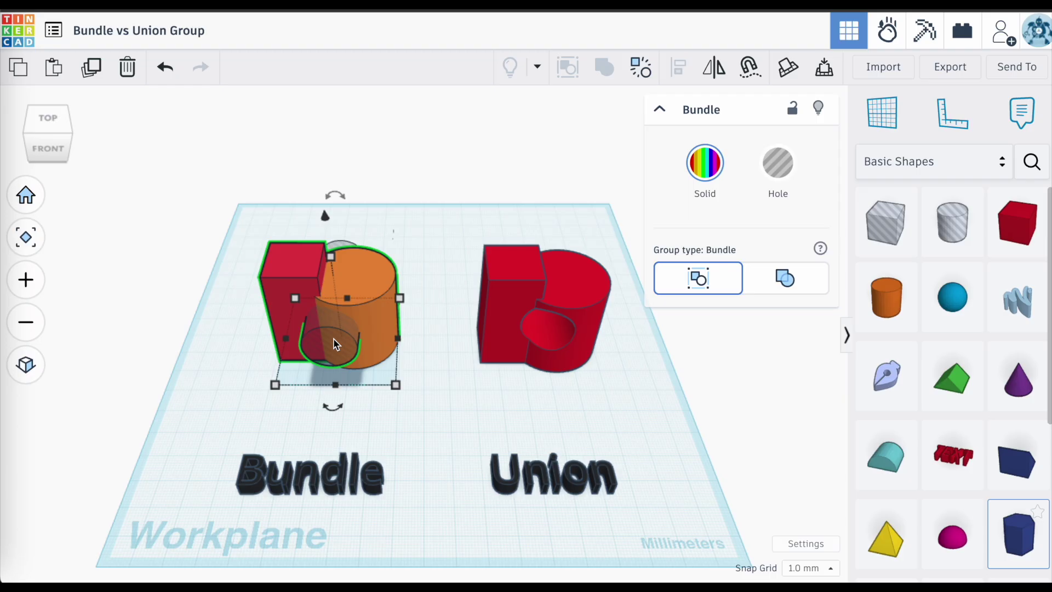
pyautogui.moveTo(397, 386)
pyautogui.click(542, 366)
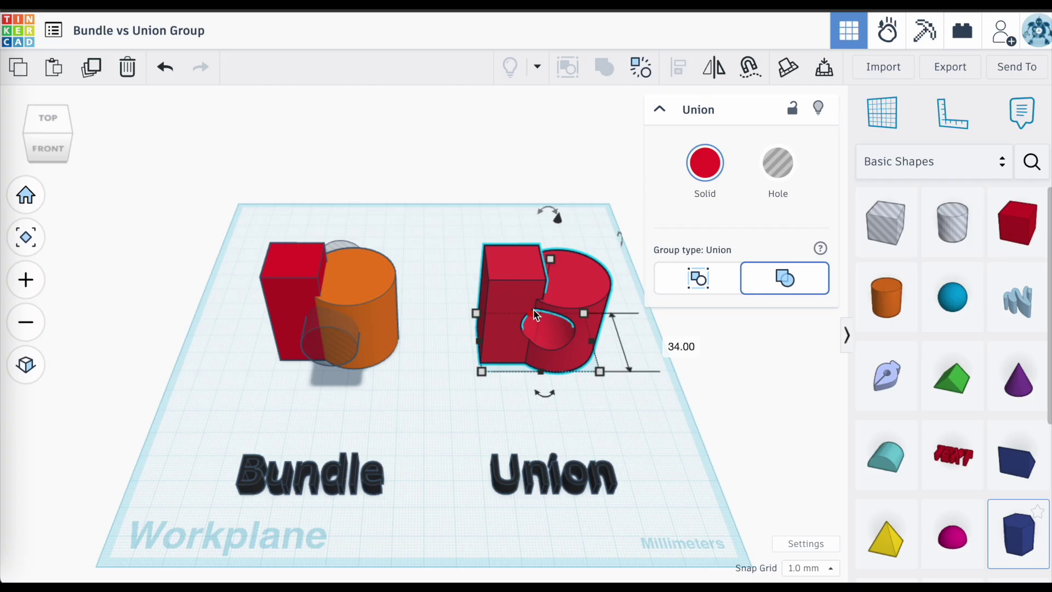
pyautogui.click(344, 340)
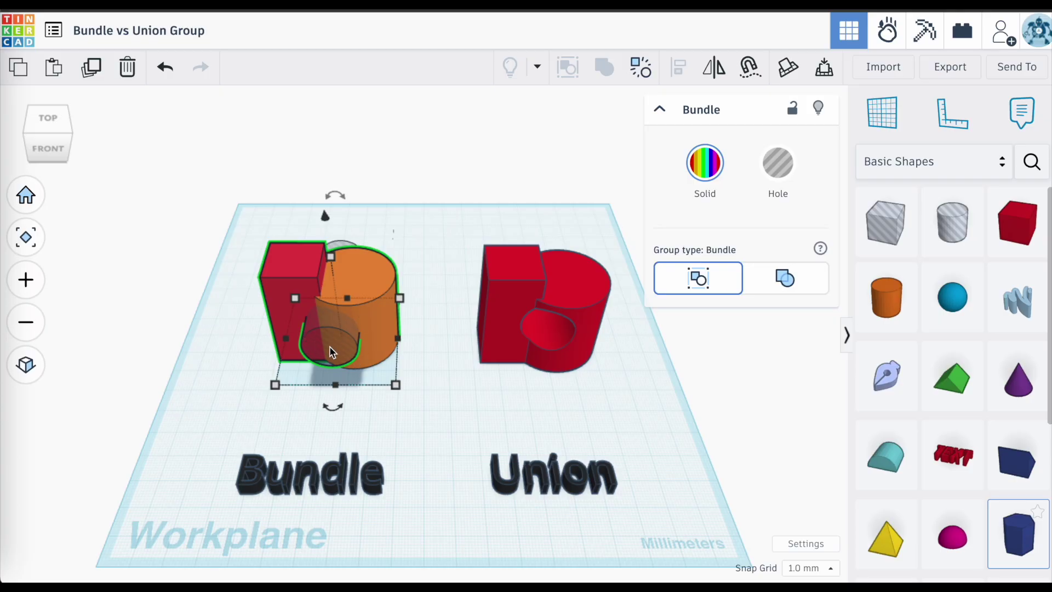
# Place the ruler beside the Bundle group to read its 47.00 width and 43.00 height
pyautogui.click(949, 122)
pyautogui.click(262, 394)
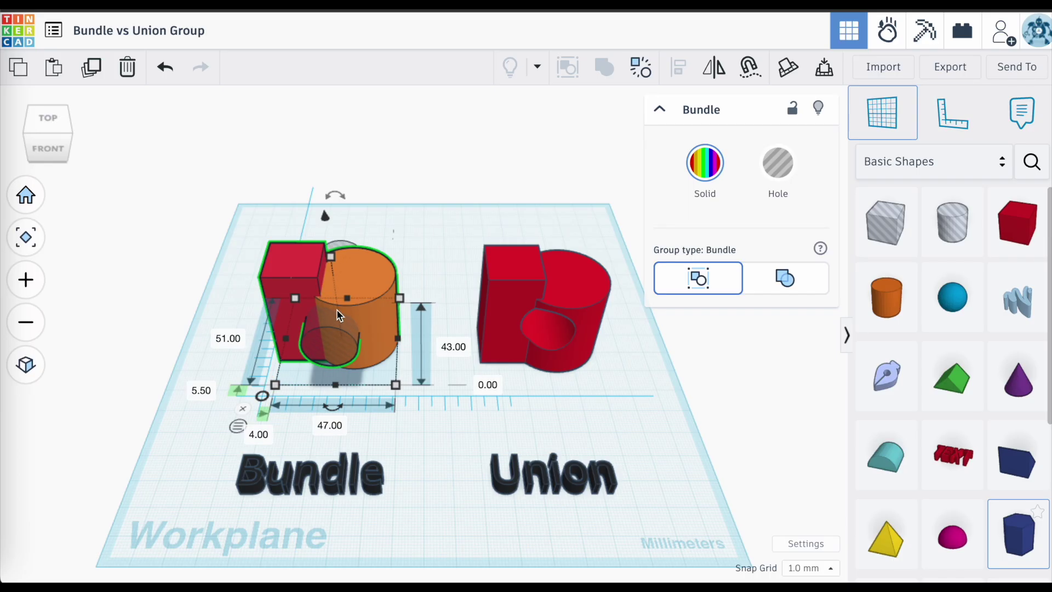
pyautogui.click(449, 381)
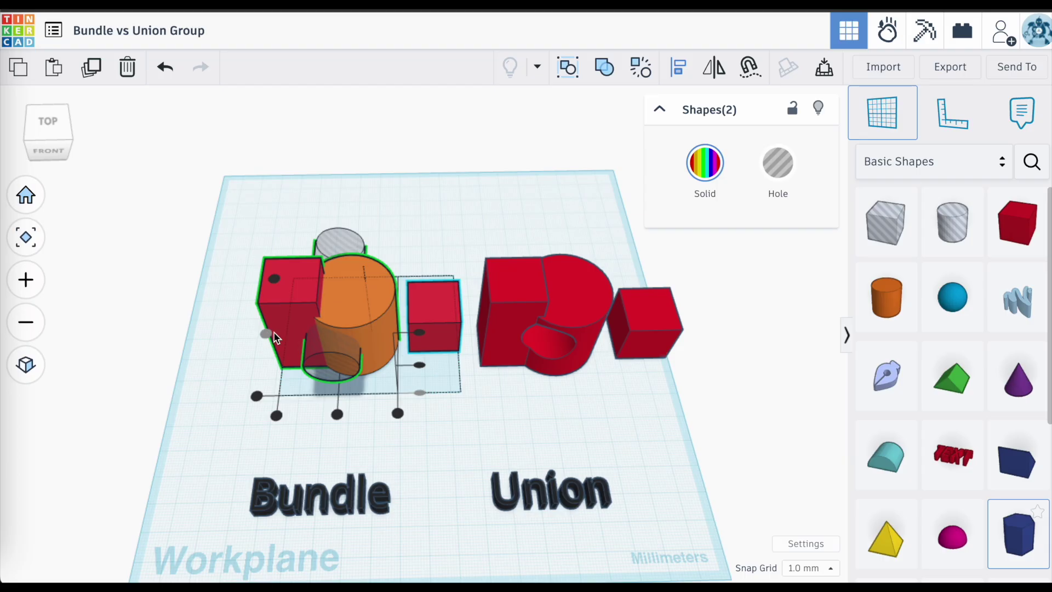
# Select the extra red cubes beside the Bundle and Union groups from a near-top view
pyautogui.click(561, 401)
pyautogui.moveTo(652, 262); pyautogui.dragTo(581, 384)
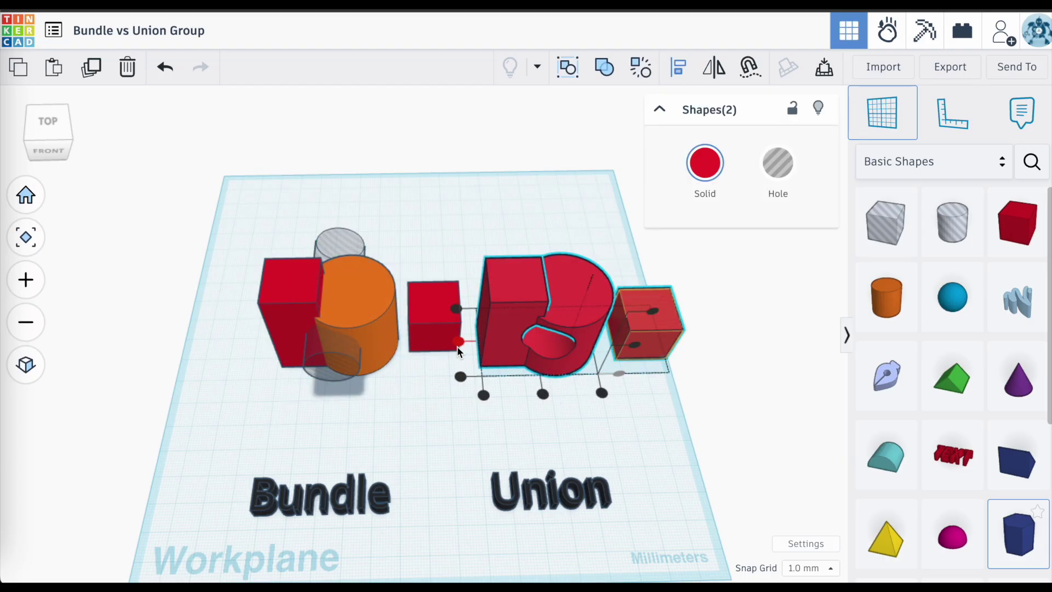
pyautogui.click(526, 412)
pyautogui.moveTo(526, 411); pyautogui.dragTo(504, 481, button='right')
pyautogui.moveTo(429, 240); pyautogui.dragTo(408, 207)
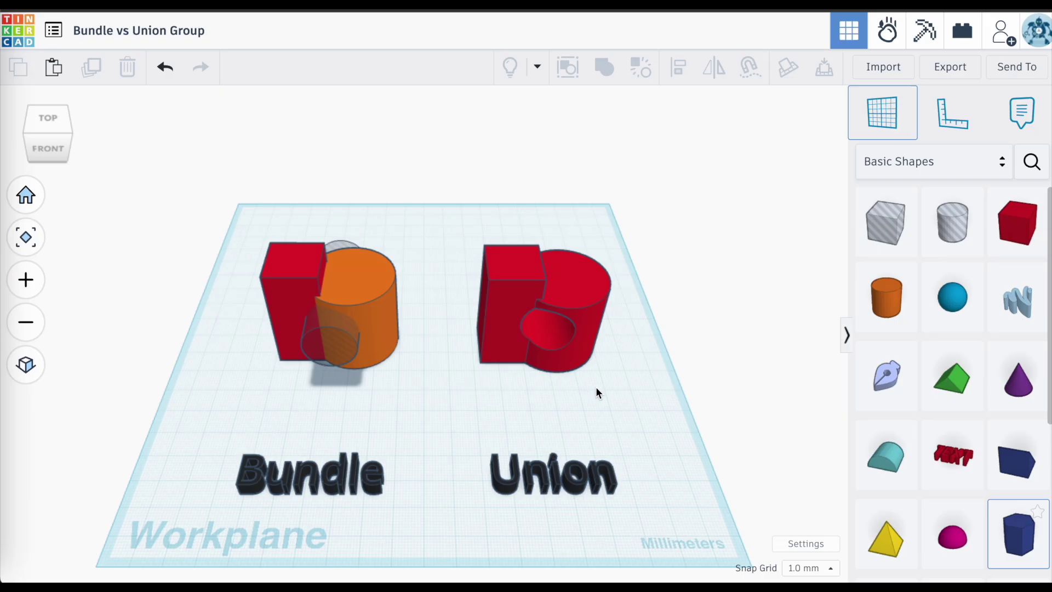
# Select both groups and export only those 2 shapes as an .OBJ file
pyautogui.moveTo(242, 222); pyautogui.dragTo(624, 391)
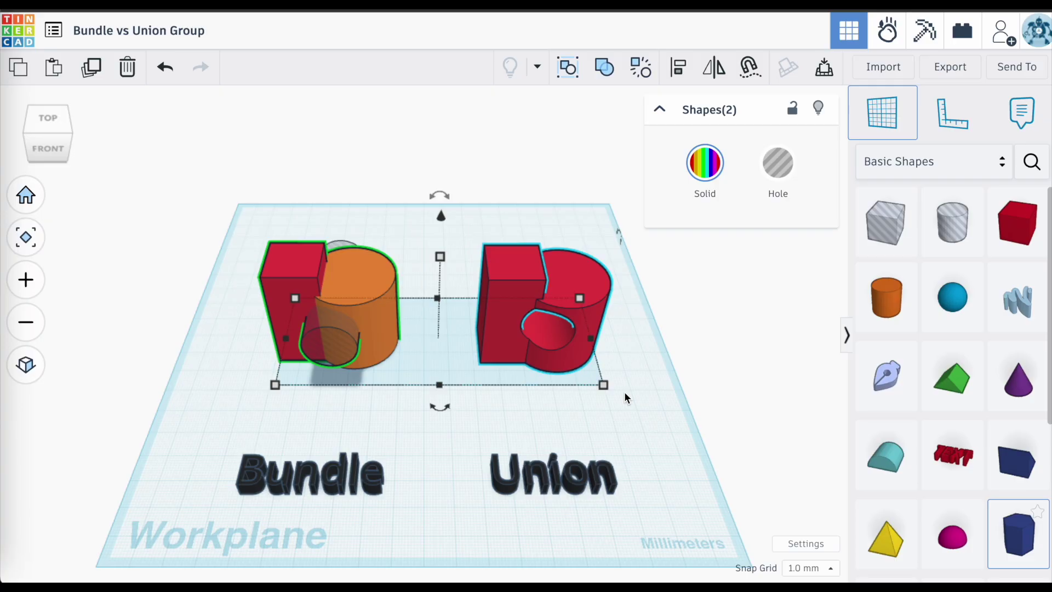
pyautogui.click(956, 65)
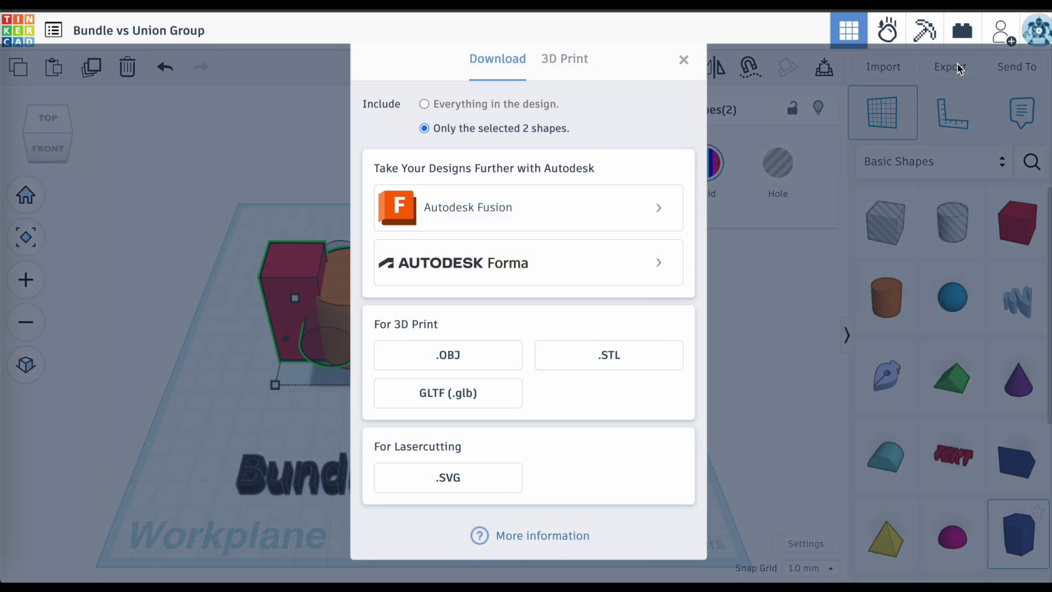
pyautogui.click(479, 353)
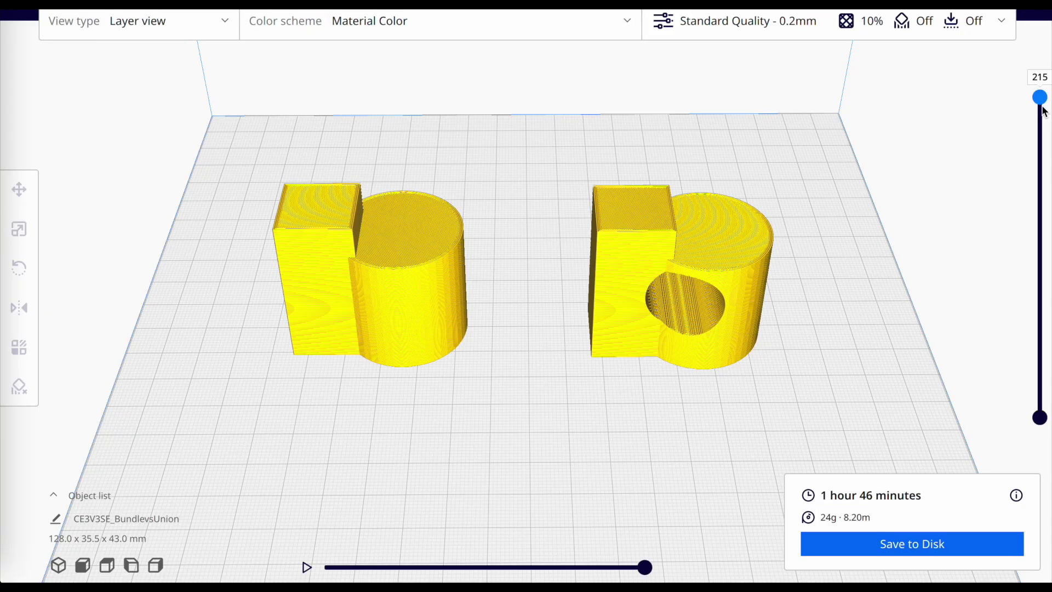
# Show sliced layer 130 and zoom in to compare the Bundle and Union interiors
pyautogui.moveTo(1039, 96); pyautogui.dragTo(1041, 225)
pyautogui.press('Up')
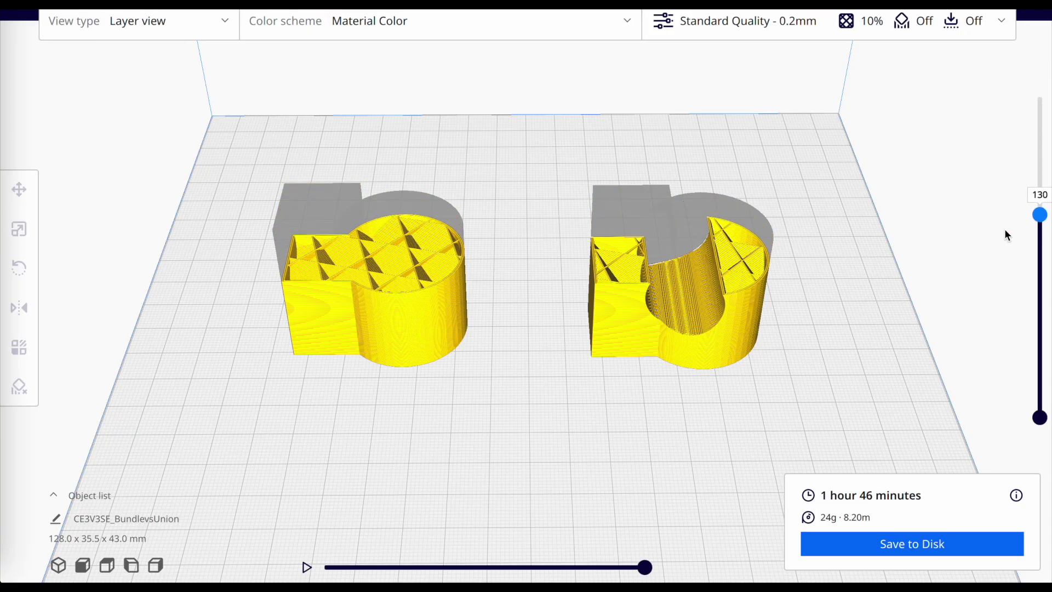
pyautogui.scroll(2, 371, 268)
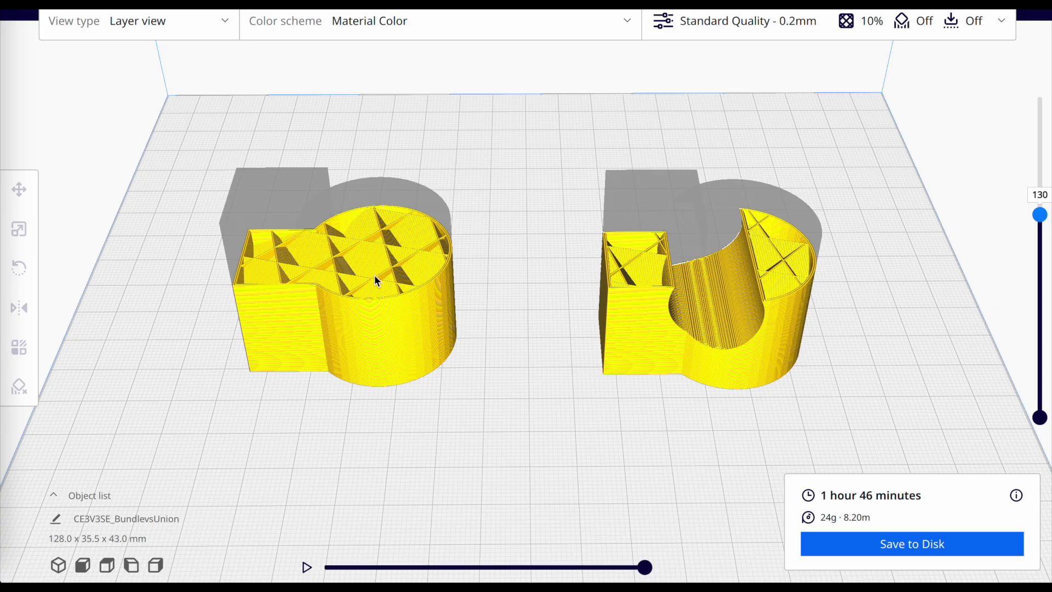
pyautogui.scroll(-2, 392, 268)
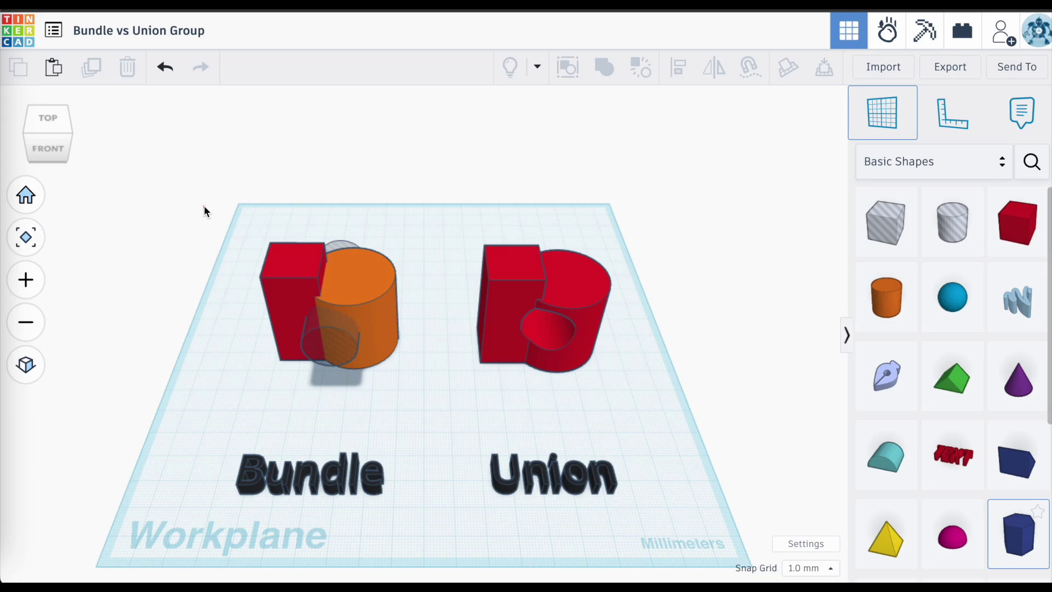
# Group both box-cylinder sets together and switch the combined group's type to Bundle
pyautogui.moveTo(204, 207); pyautogui.dragTo(635, 400)
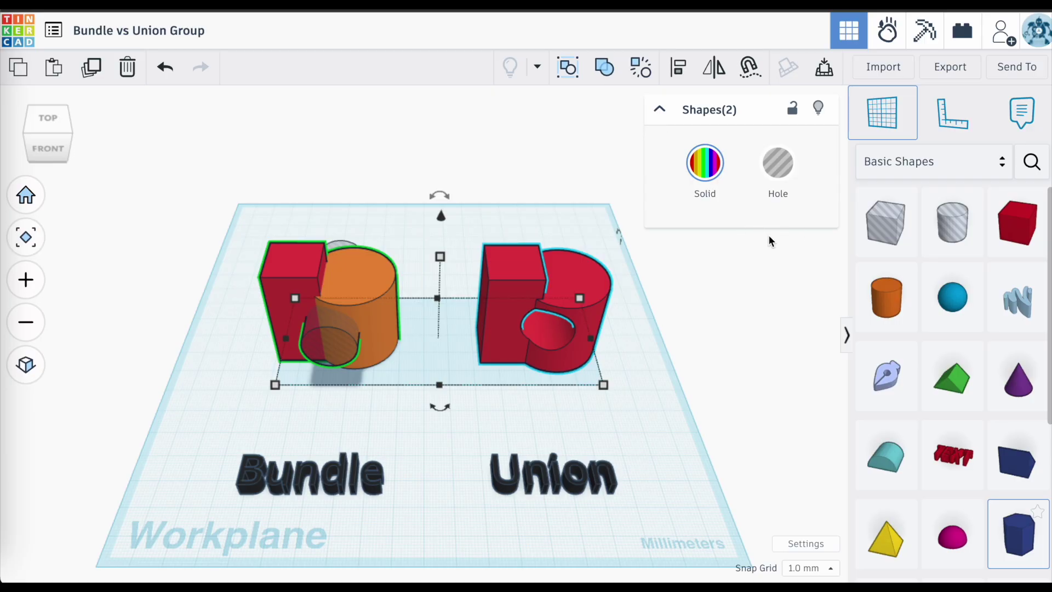
pyautogui.click(604, 67)
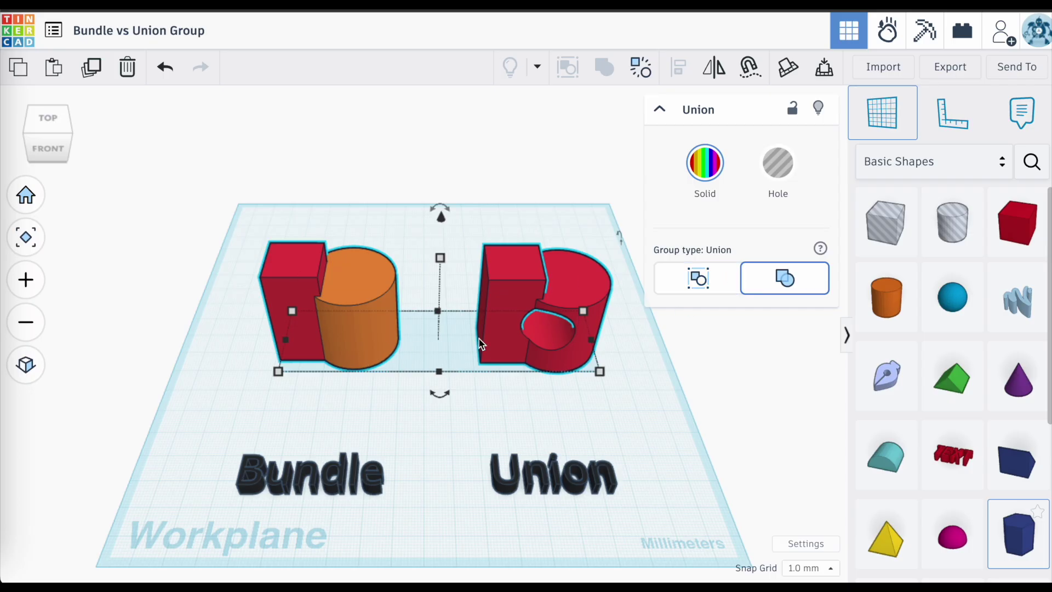
pyautogui.click(702, 275)
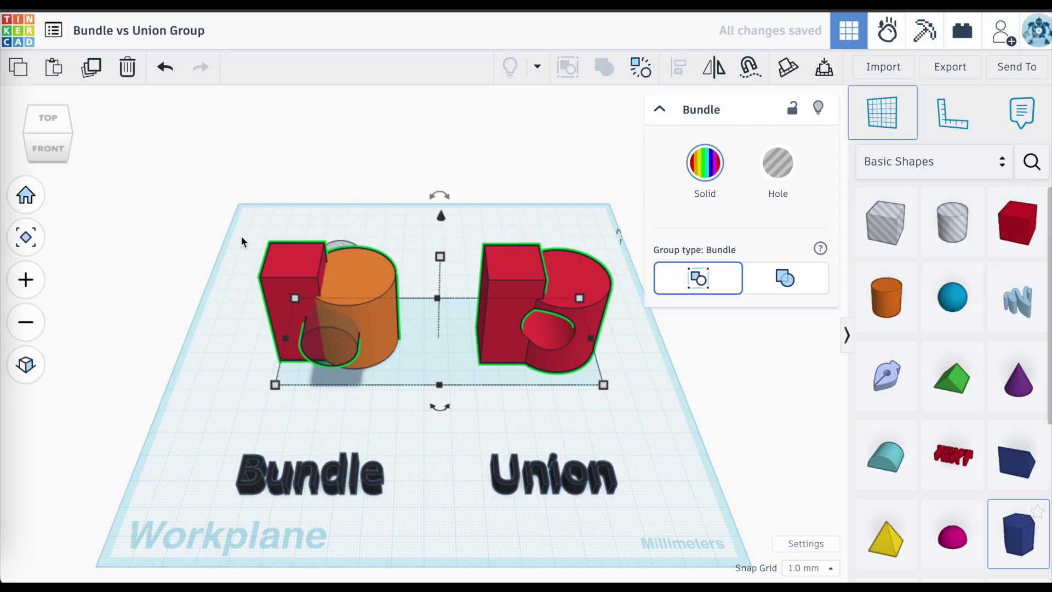
pyautogui.click(634, 497)
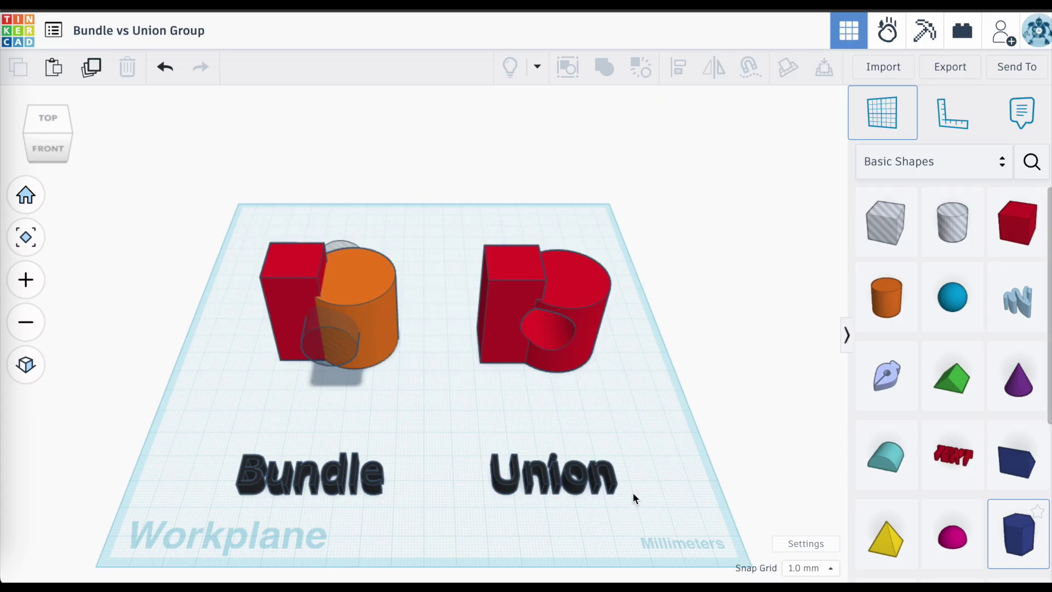